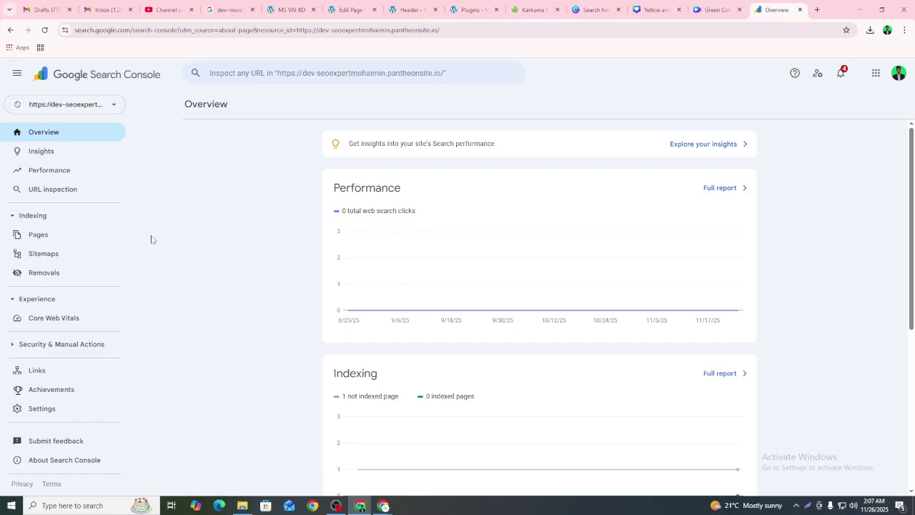
# Step: Look over the property list, the Insights report and the Overview page of the current property
pyautogui.click(86, 108)
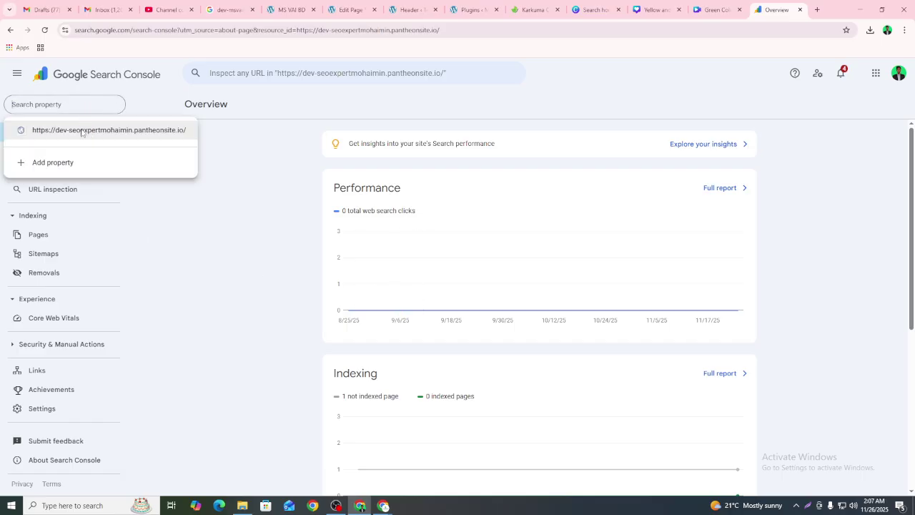
pyautogui.click(186, 233)
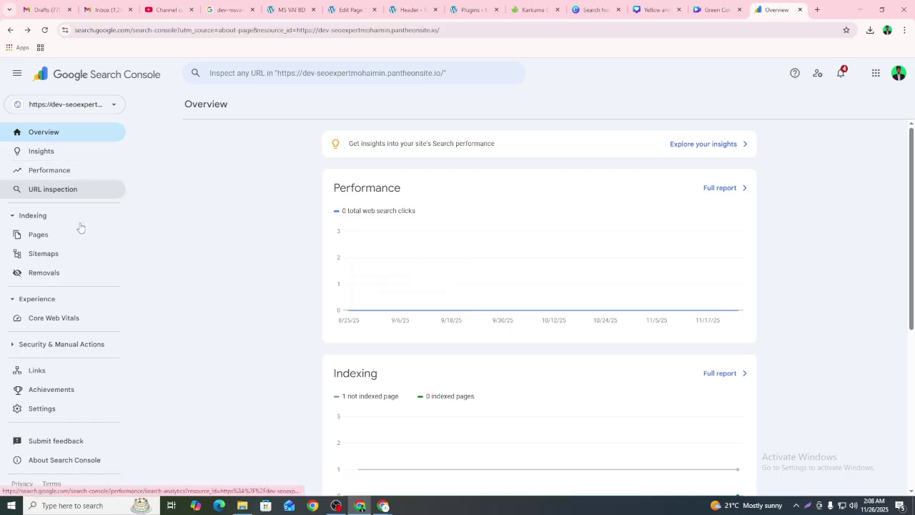
pyautogui.click(43, 157)
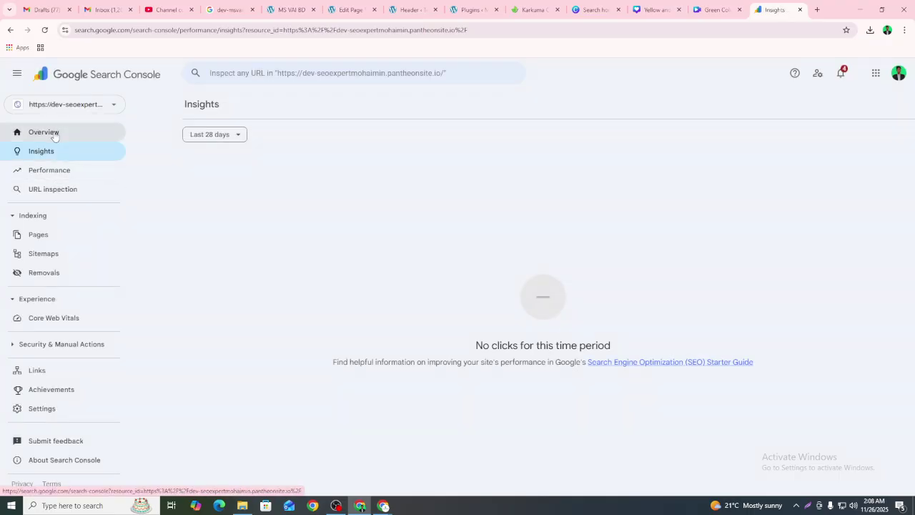
pyautogui.click(53, 132)
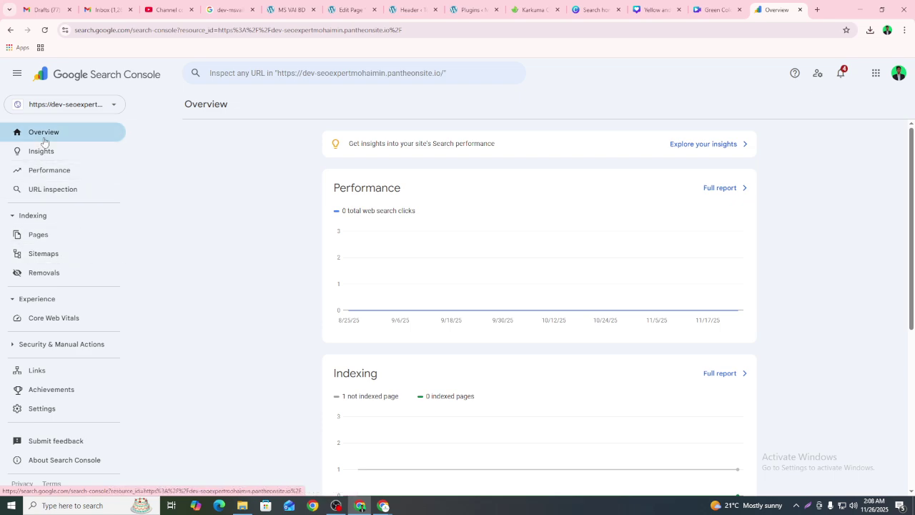
pyautogui.scroll(-3, 409, 246)
pyautogui.scroll(3, 418, 229)
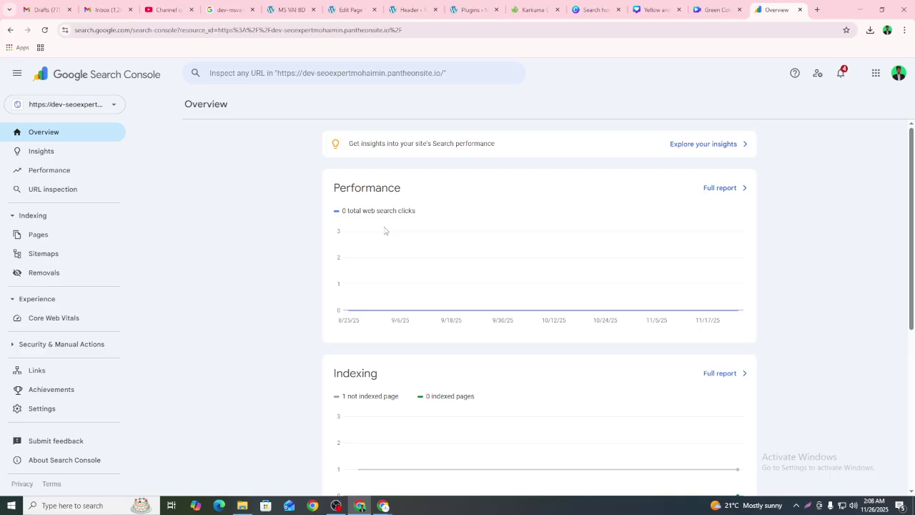
# Step: Search Google for "cat" in a new browser tab and open the Wikipedia article from the results
pyautogui.click(817, 10)
pyautogui.click(378, 193)
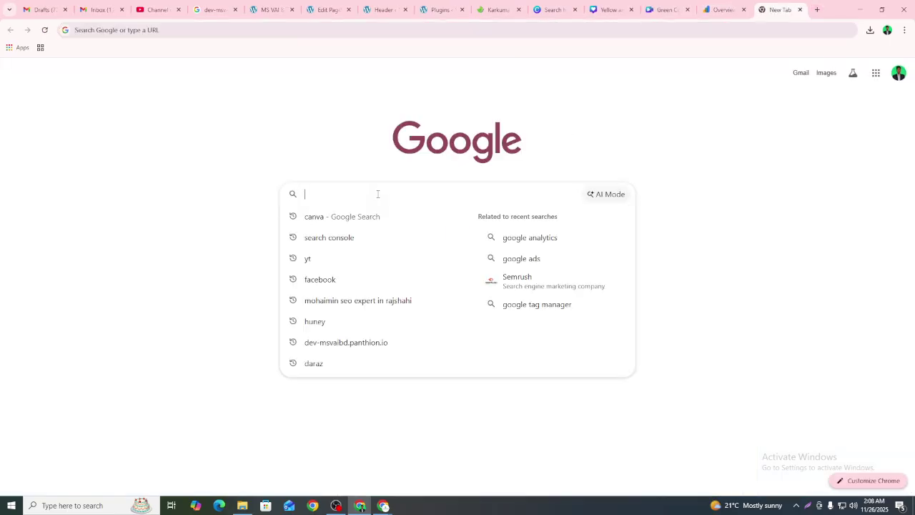
pyautogui.write('cat')
pyautogui.press('Return')
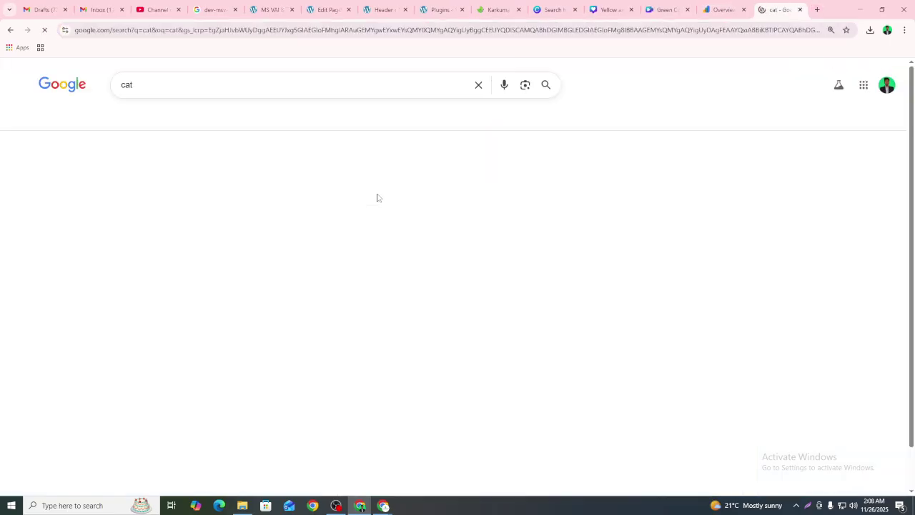
pyautogui.scroll(-4, 137, 246)
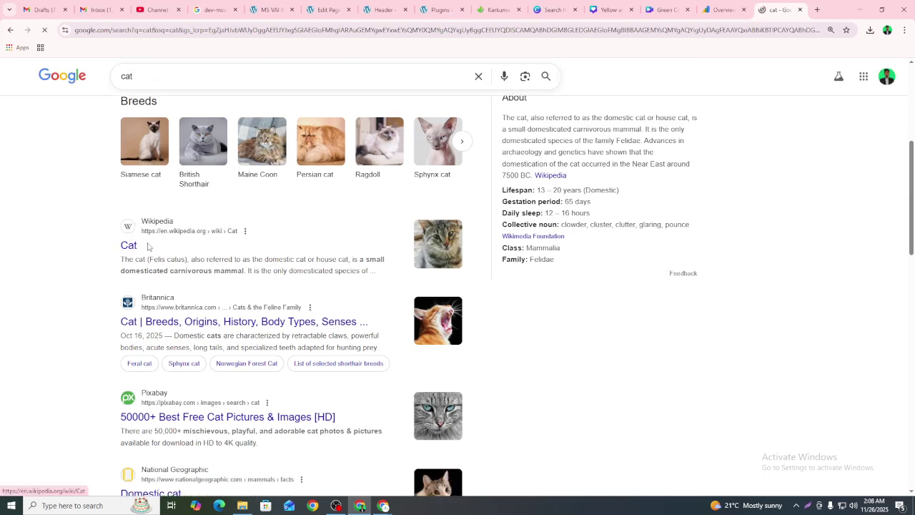
pyautogui.scroll(3, 143, 246)
pyautogui.scroll(-2, 148, 246)
pyautogui.click(130, 295)
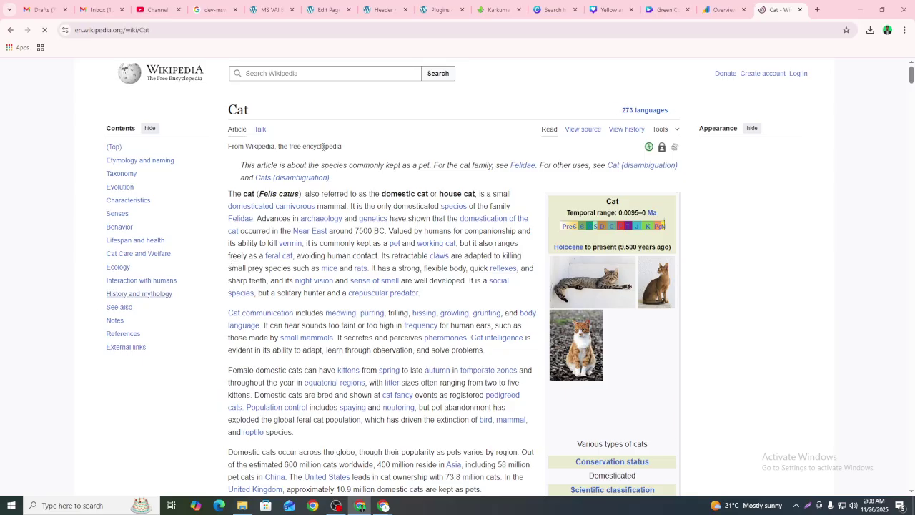
# Step: Return to Google Search Console and review the Indexing, Experience and Enhancements sections of the Overview page
pyautogui.click(718, 10)
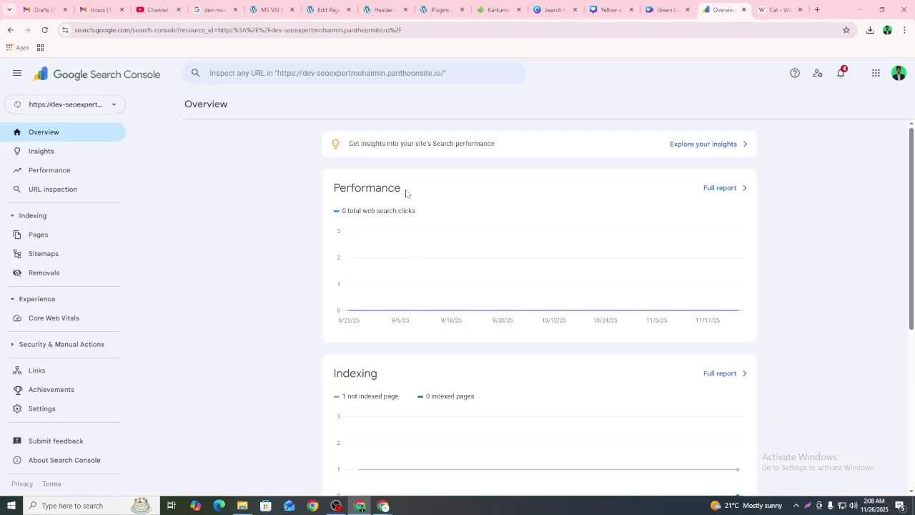
pyautogui.scroll(-3, 378, 256)
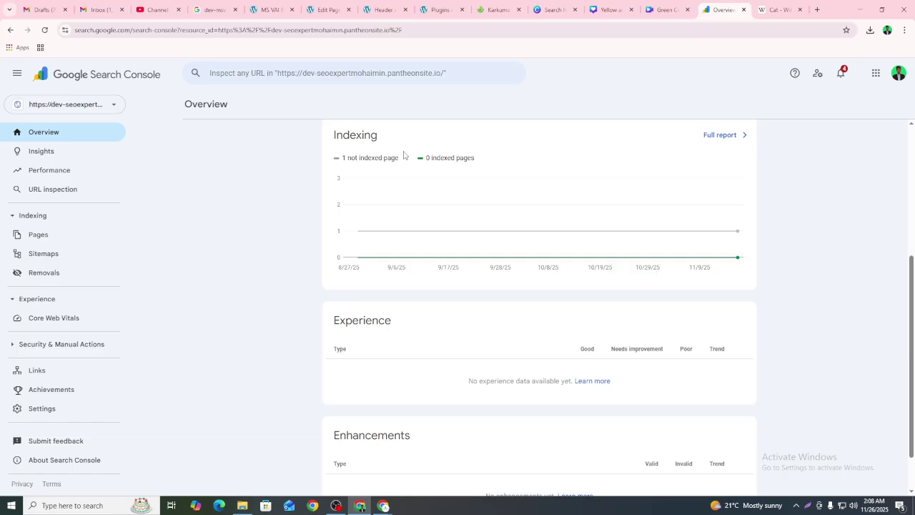
pyautogui.scroll(-1, 404, 164)
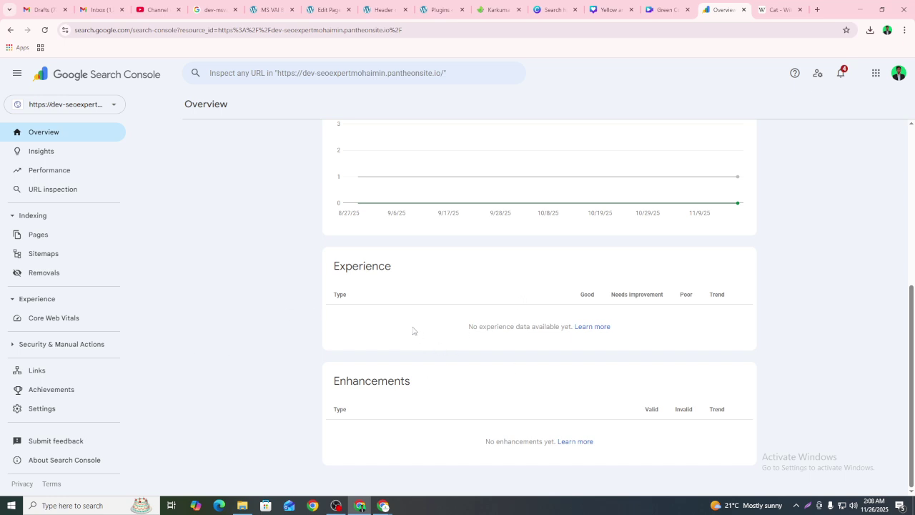
# Step: Check the Insights report, then examine the chart and queries table of the Performance report
pyautogui.click(26, 150)
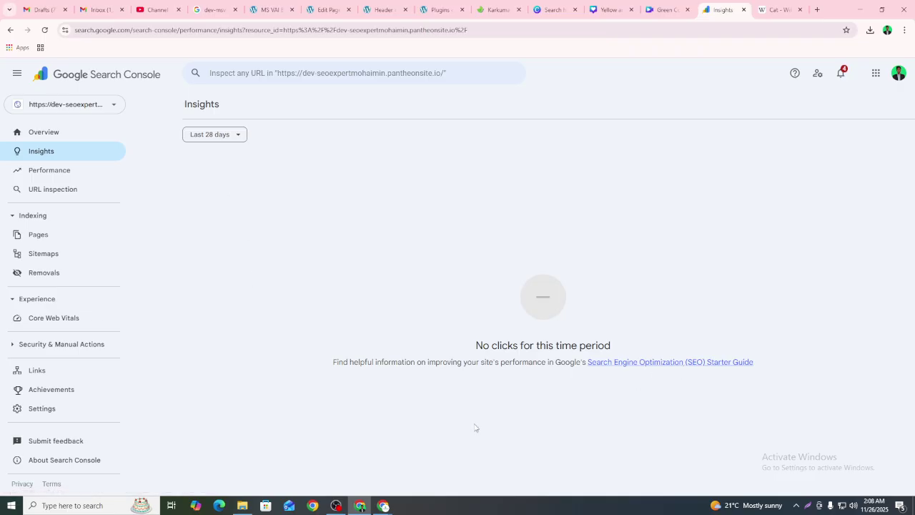
pyautogui.click(35, 175)
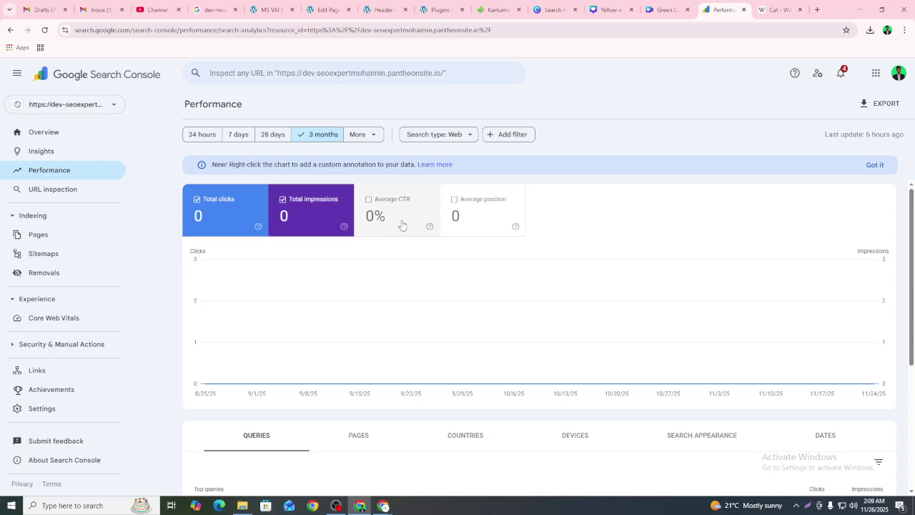
pyautogui.scroll(-3, 346, 288)
pyautogui.scroll(1, 79, 277)
# Step: Show the URL inspection search briefly, then open the Sitemaps page of the property
pyautogui.click(53, 192)
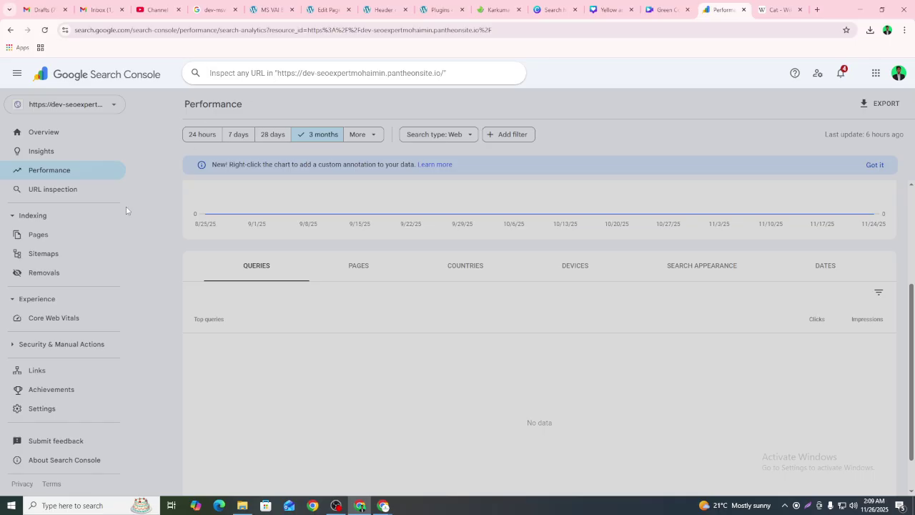
pyautogui.click(84, 221)
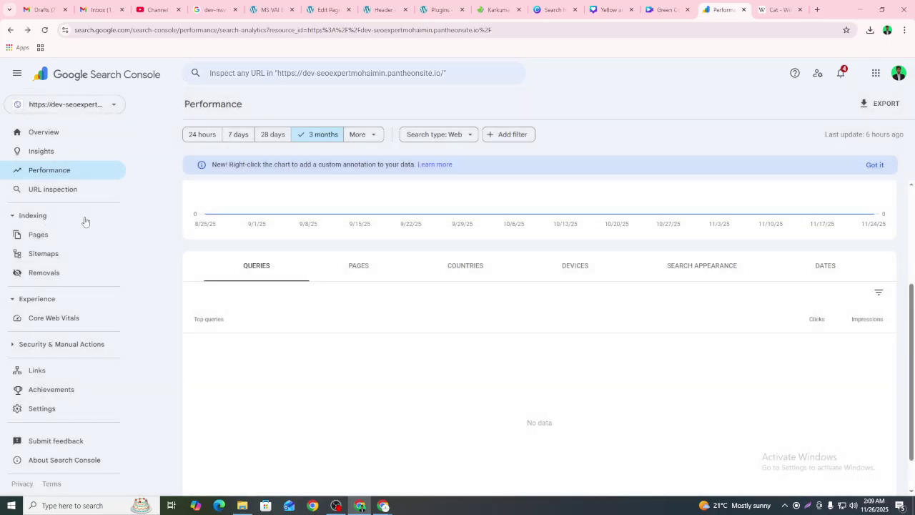
pyautogui.click(41, 255)
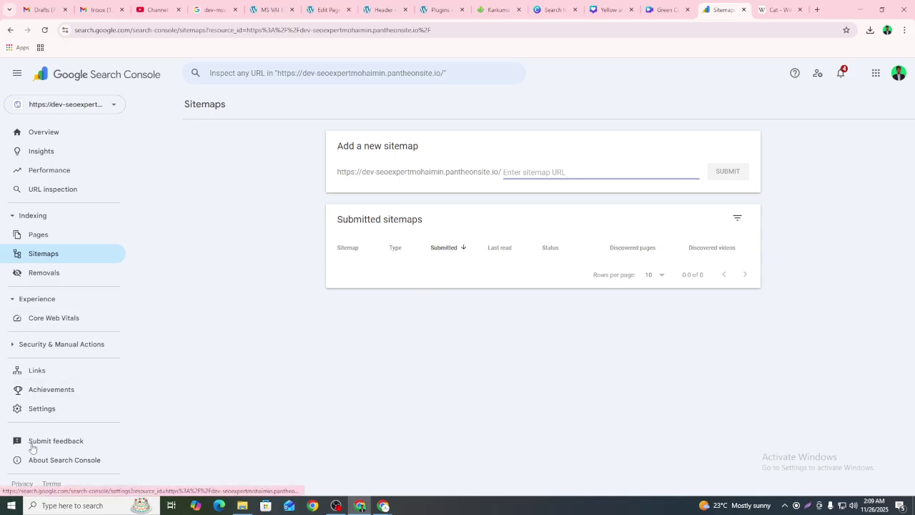
# Step: Open PageSpeed Insights from the mobile section of Core Web Vitals and analyze the site's URL
pyautogui.click(52, 318)
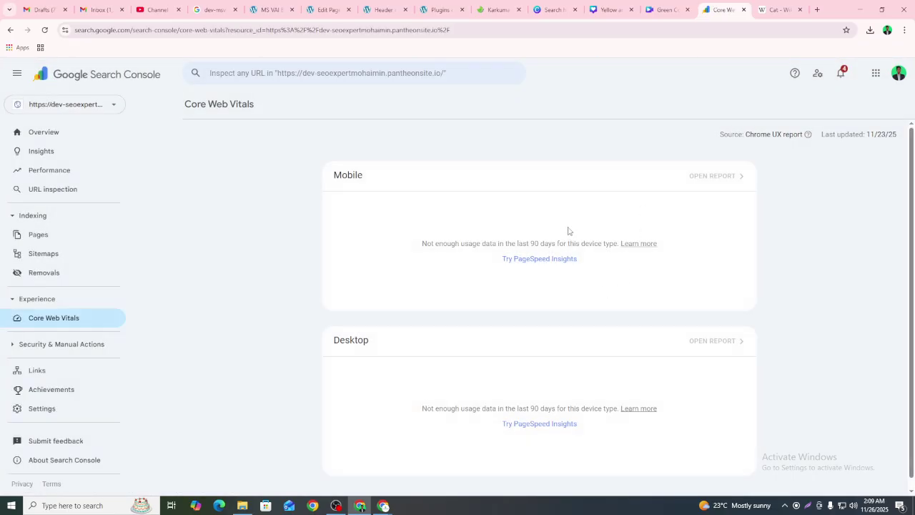
pyautogui.click(552, 261)
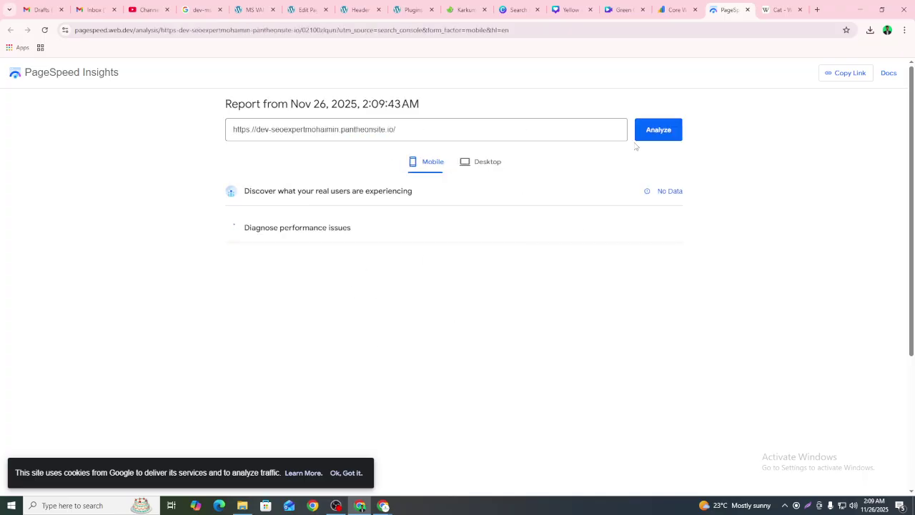
pyautogui.click(663, 133)
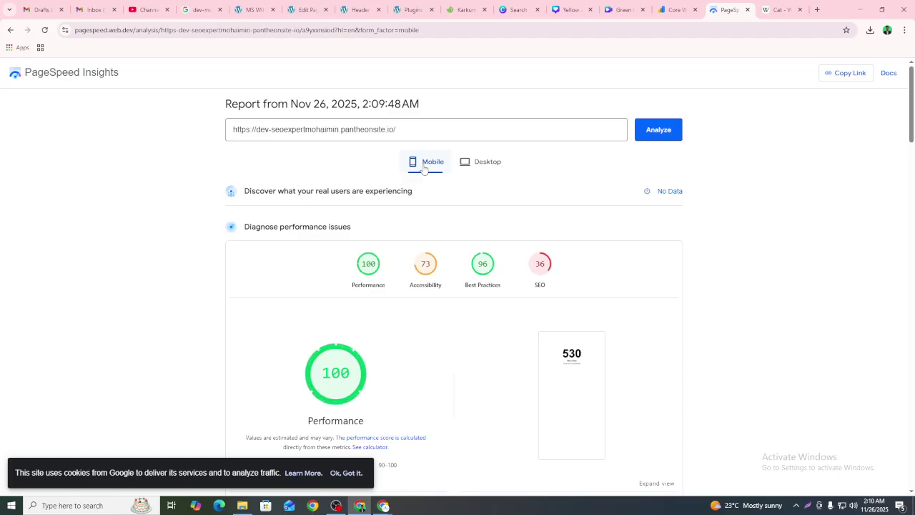
# Step: Examine the mobile report's category scores and its metrics, including First Contentful Paint
pyautogui.scroll(-1, 401, 215)
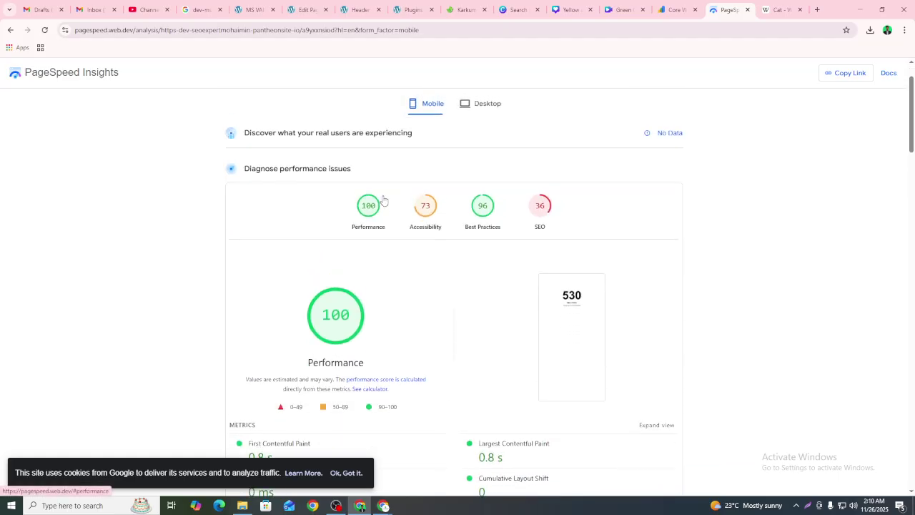
pyautogui.scroll(1, 423, 230)
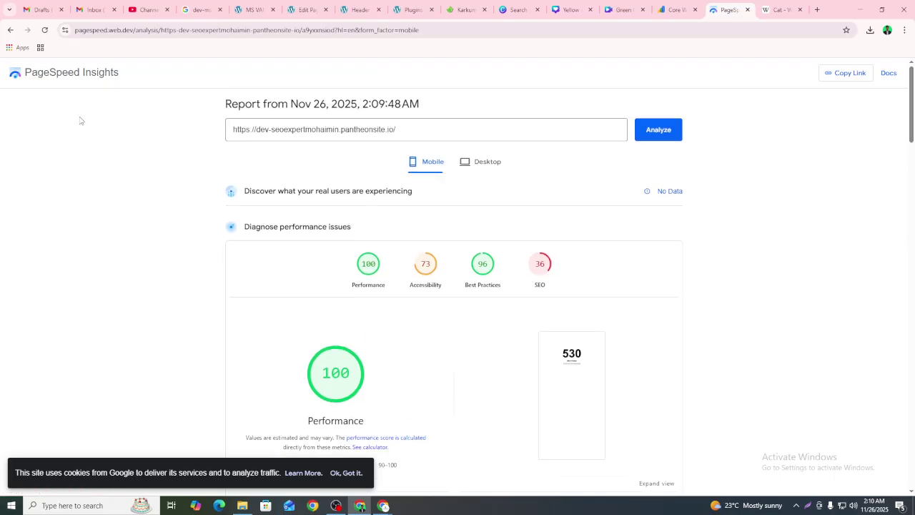
pyautogui.scroll(-1, 400, 210)
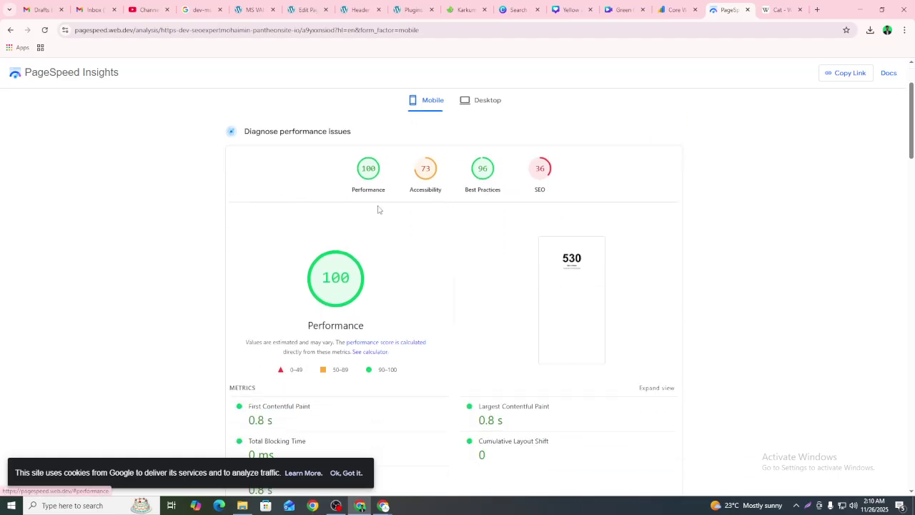
pyautogui.scroll(1, 386, 208)
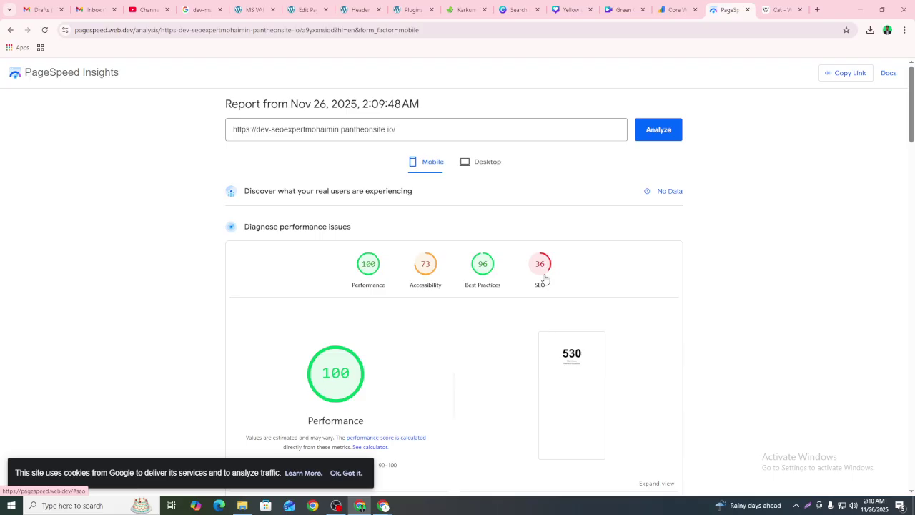
pyautogui.scroll(-3, 439, 273)
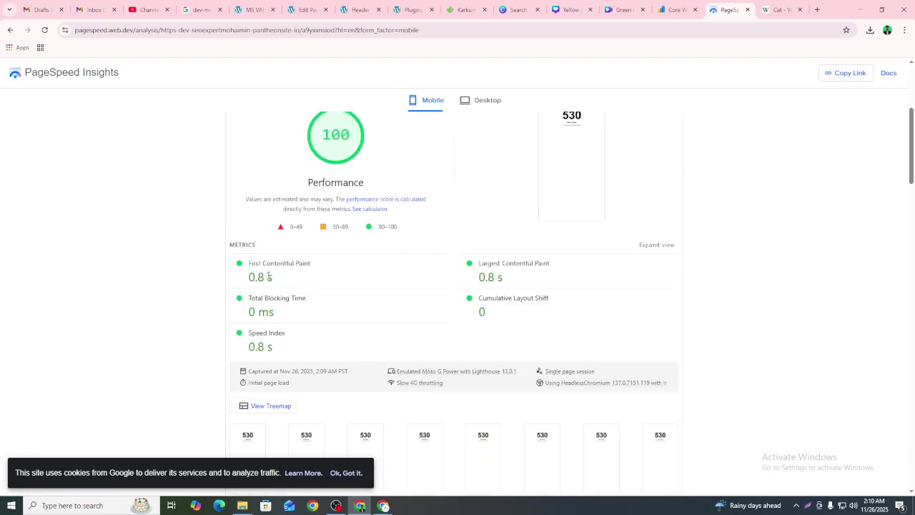
pyautogui.moveTo(238, 264); pyautogui.dragTo(270, 279)
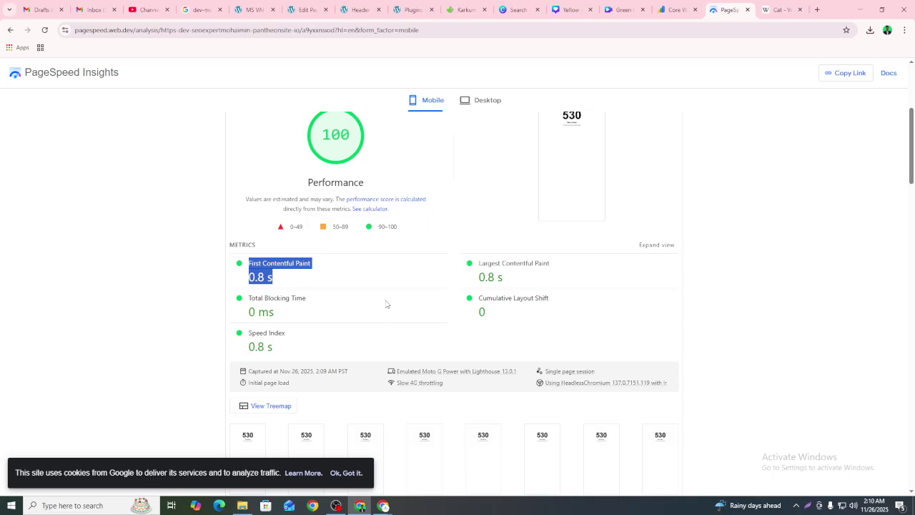
pyautogui.click(292, 285)
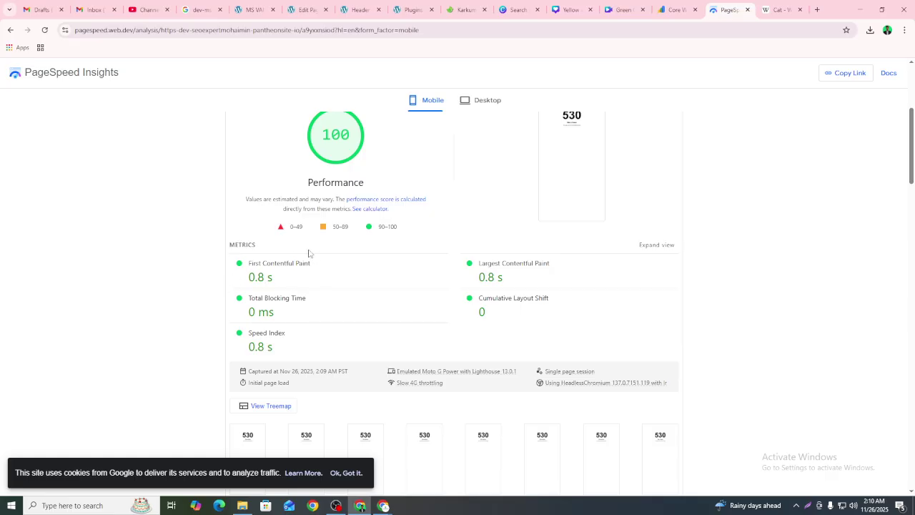
pyautogui.scroll(3, 322, 283)
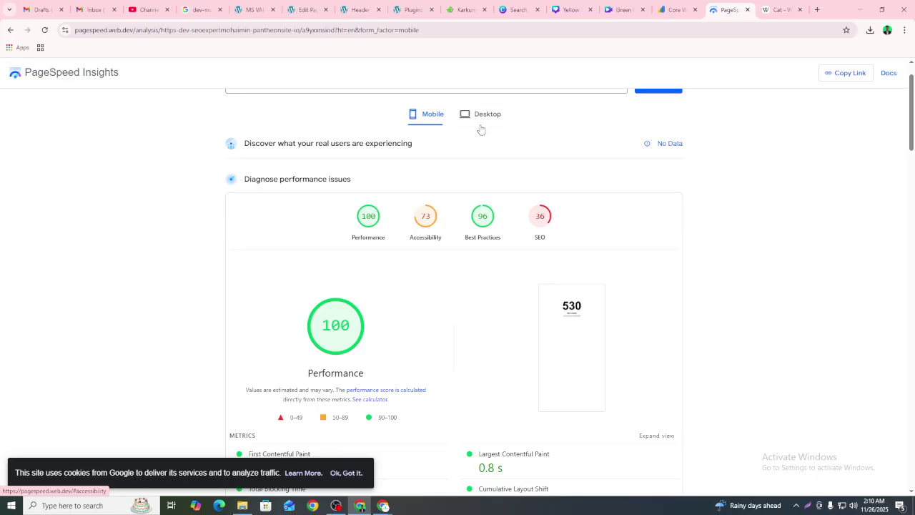
# Step: Switch to the desktop report and examine its category scores, metrics and insights
pyautogui.click(486, 120)
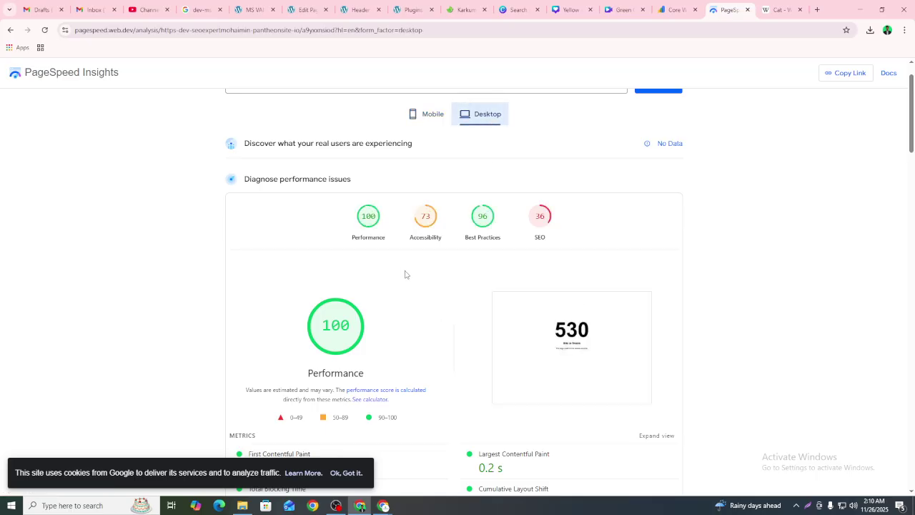
pyautogui.scroll(-3, 407, 324)
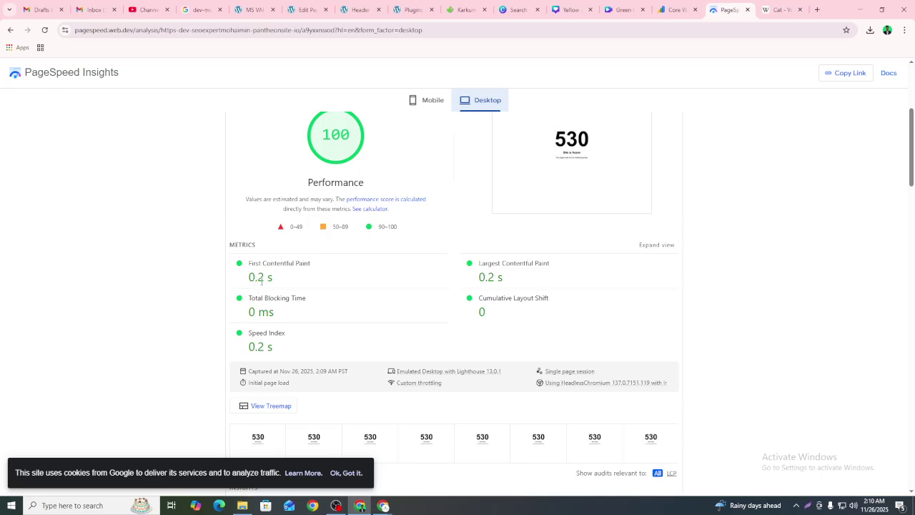
pyautogui.scroll(-2, 359, 284)
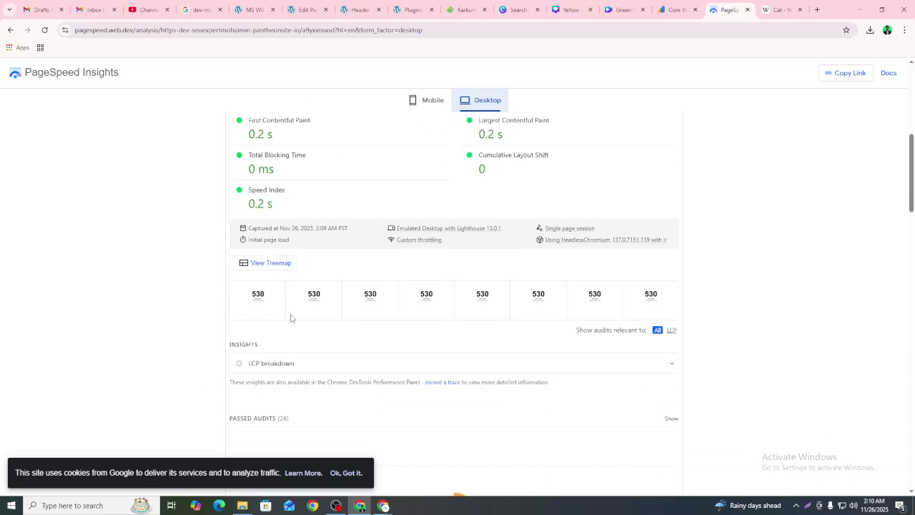
pyautogui.scroll(3, 224, 365)
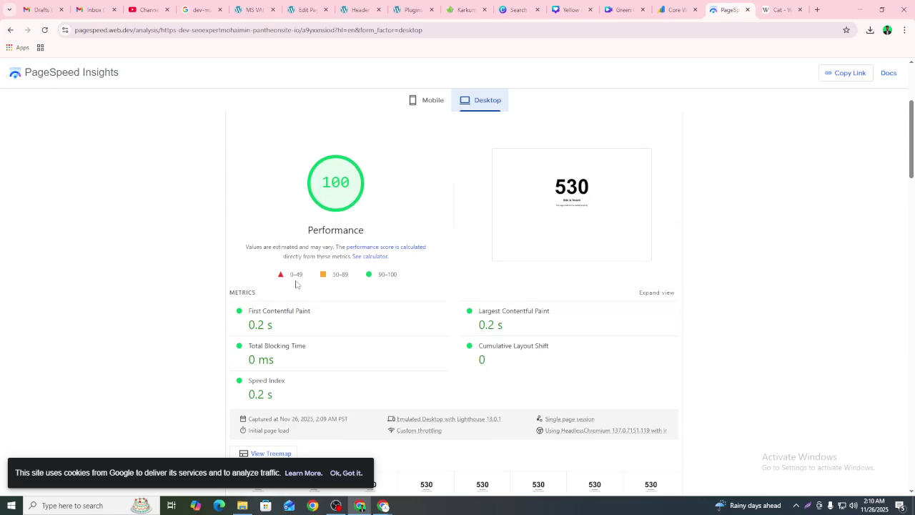
pyautogui.scroll(2, 552, 252)
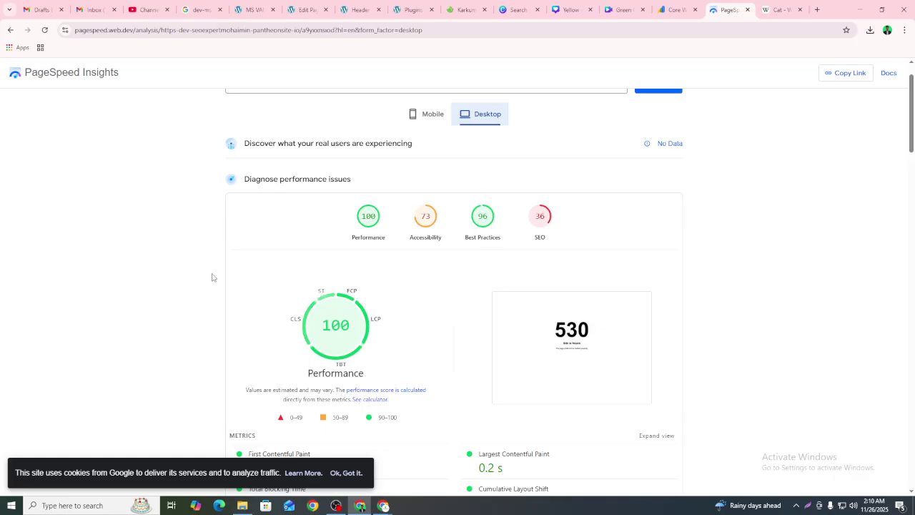
pyautogui.scroll(1, 384, 207)
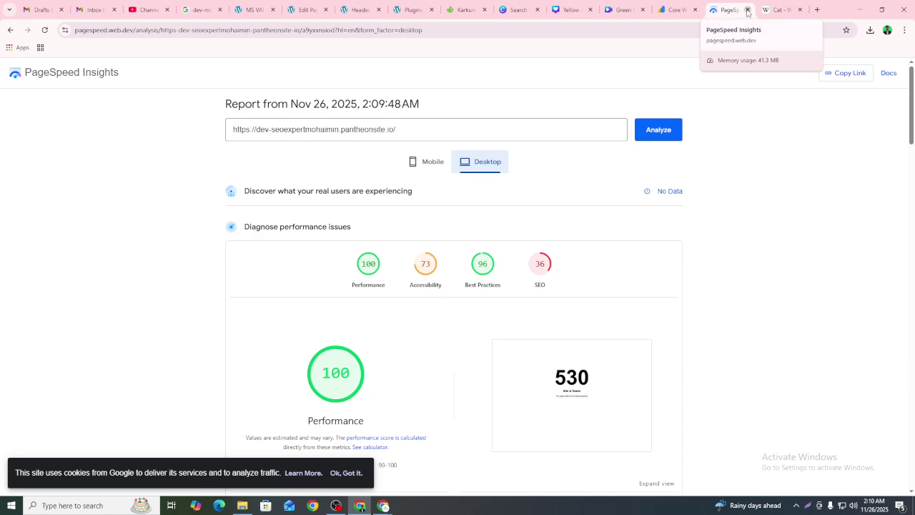
pyautogui.scroll(-3, 361, 307)
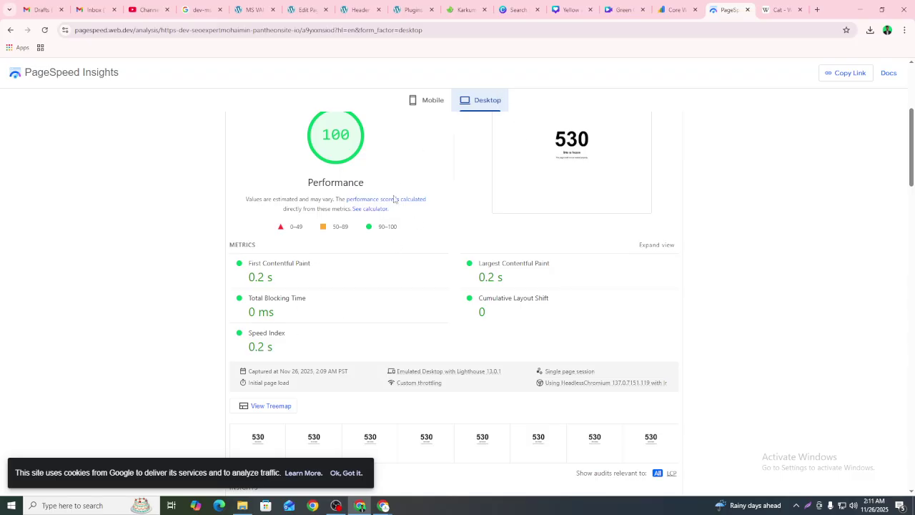
# Step: Review the desktop report's category scores and metrics again, including Total Blocking Time and Speed Index
pyautogui.scroll(3, 394, 207)
pyautogui.scroll(2, 392, 226)
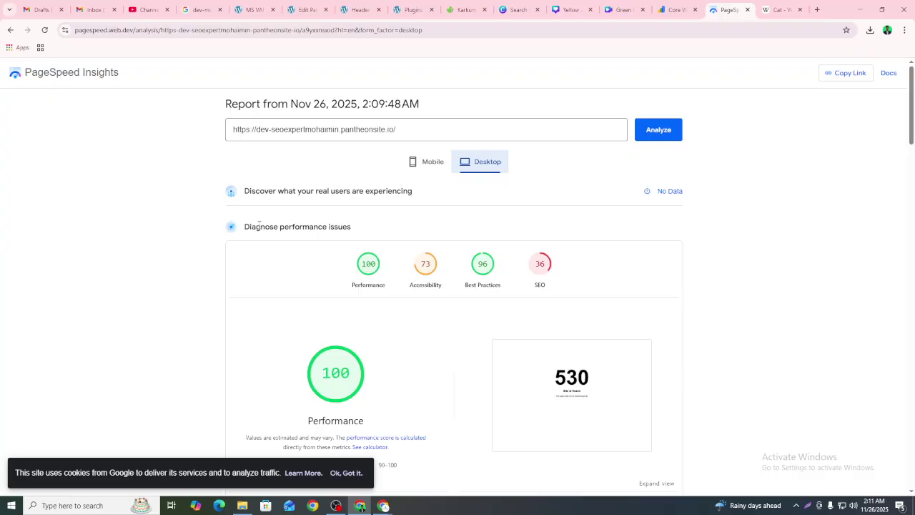
pyautogui.moveTo(120, 73); pyautogui.dragTo(41, 86)
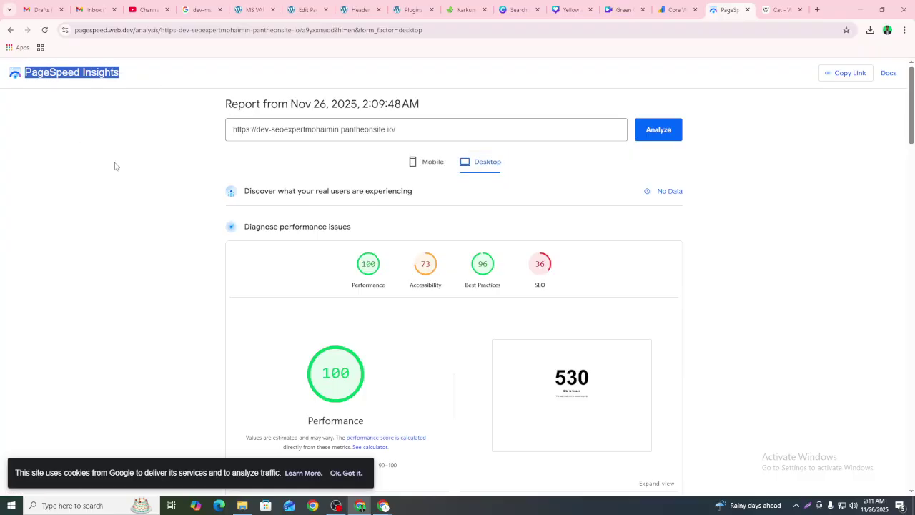
pyautogui.scroll(-3, 479, 166)
pyautogui.scroll(-1, 365, 266)
pyautogui.scroll(1, 307, 261)
pyautogui.scroll(-1, 308, 262)
pyautogui.scroll(1, 309, 262)
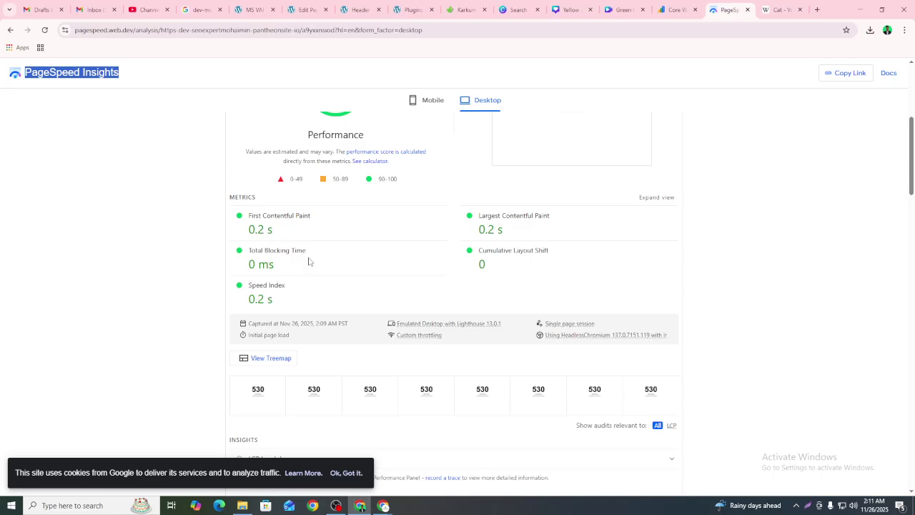
pyautogui.scroll(4, 518, 278)
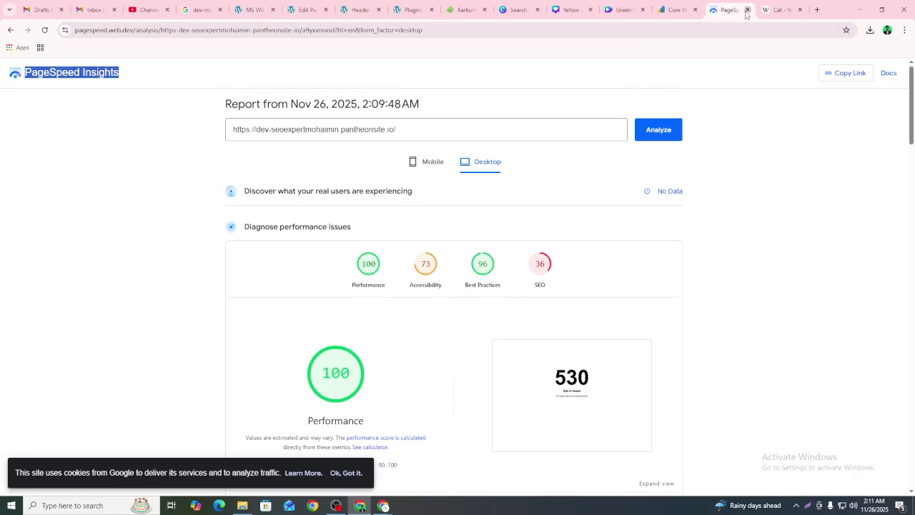
pyautogui.click(10, 30)
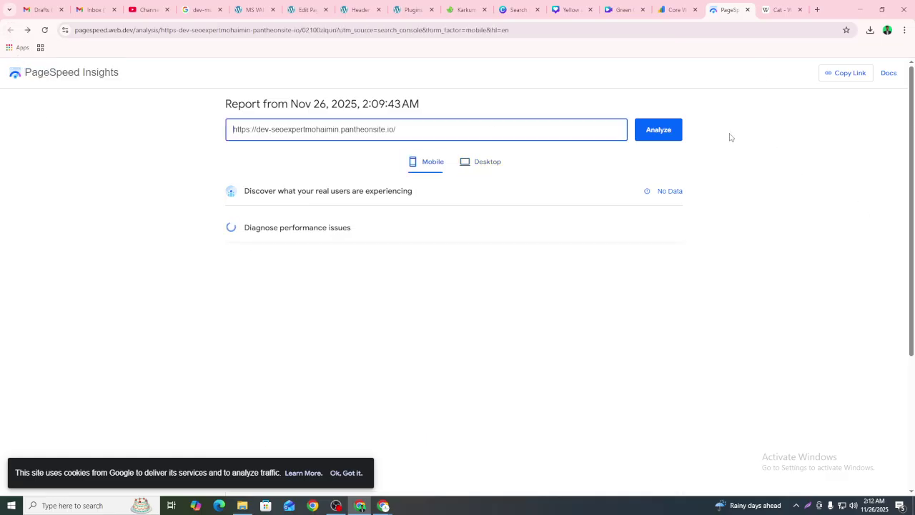
pyautogui.click(817, 9)
pyautogui.click(321, 195)
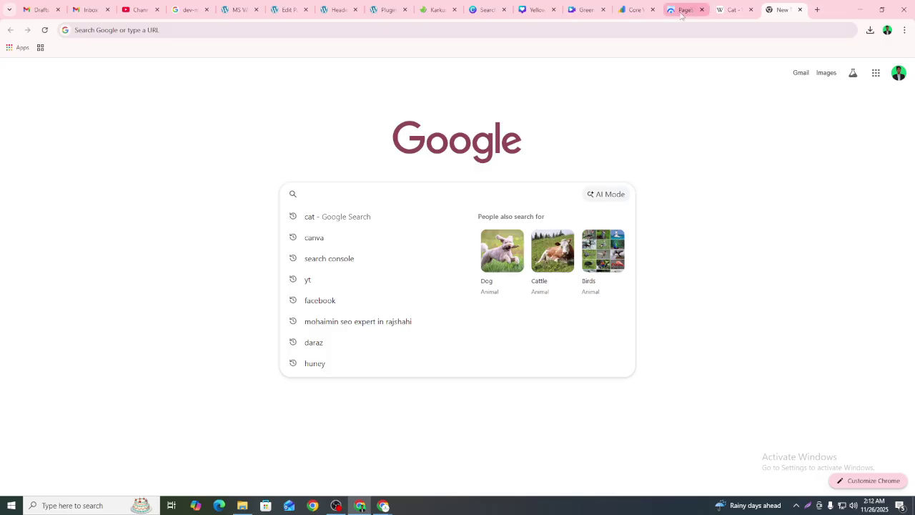
# Step: Open the property's Insights report in Search Console and view it for the last 7 days and the last 3 months
pyautogui.click(629, 9)
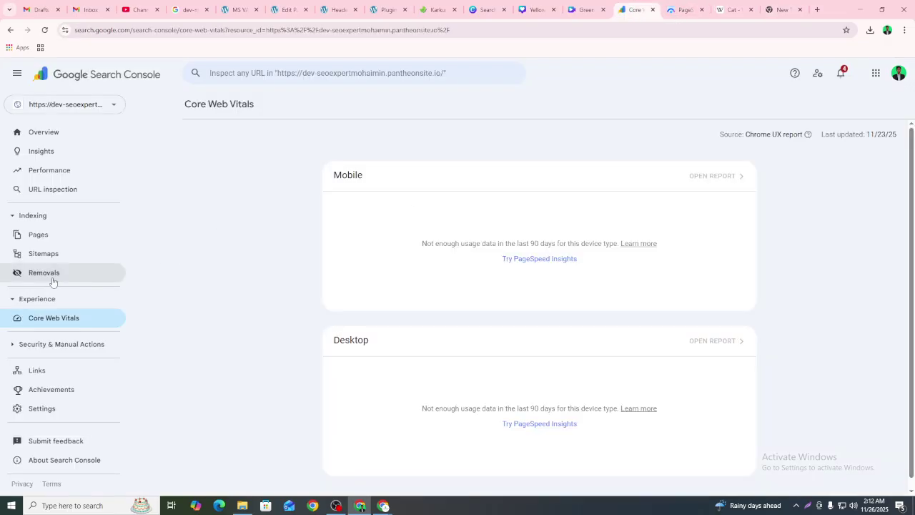
pyautogui.click(51, 157)
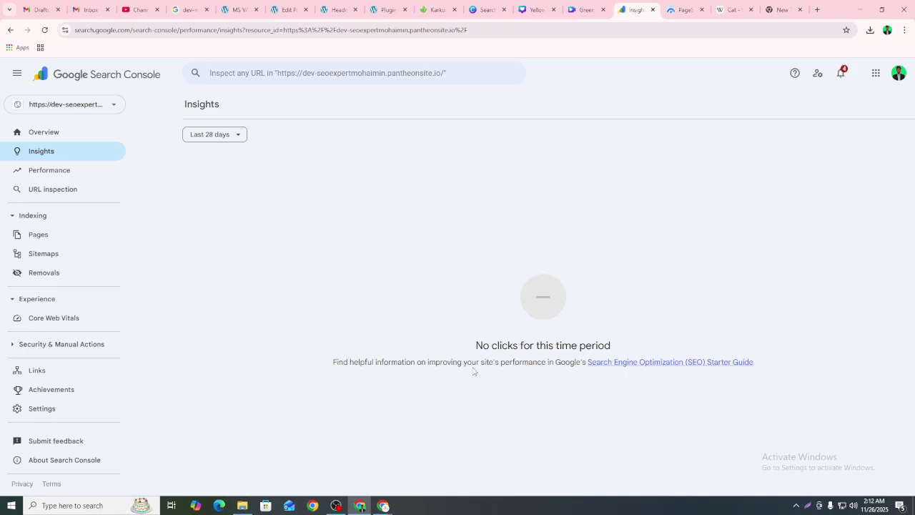
pyautogui.click(226, 140)
pyautogui.click(205, 157)
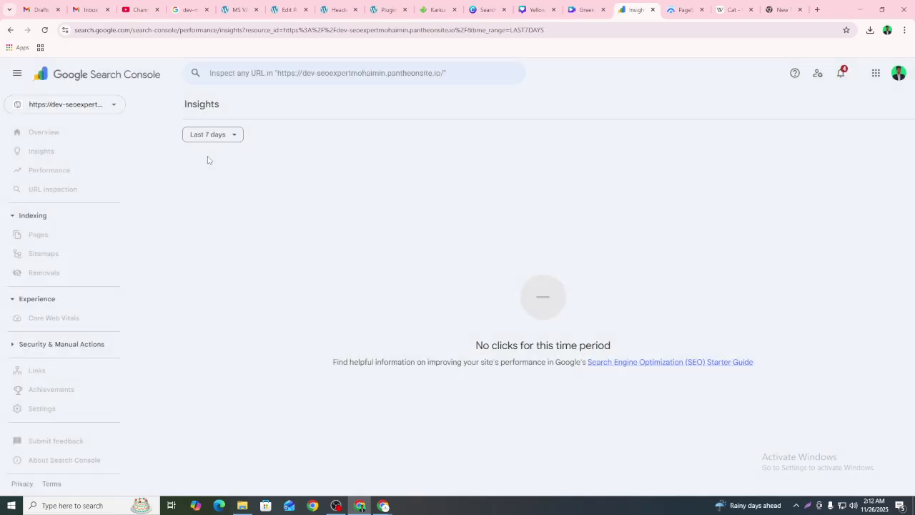
pyautogui.click(213, 134)
pyautogui.click(204, 199)
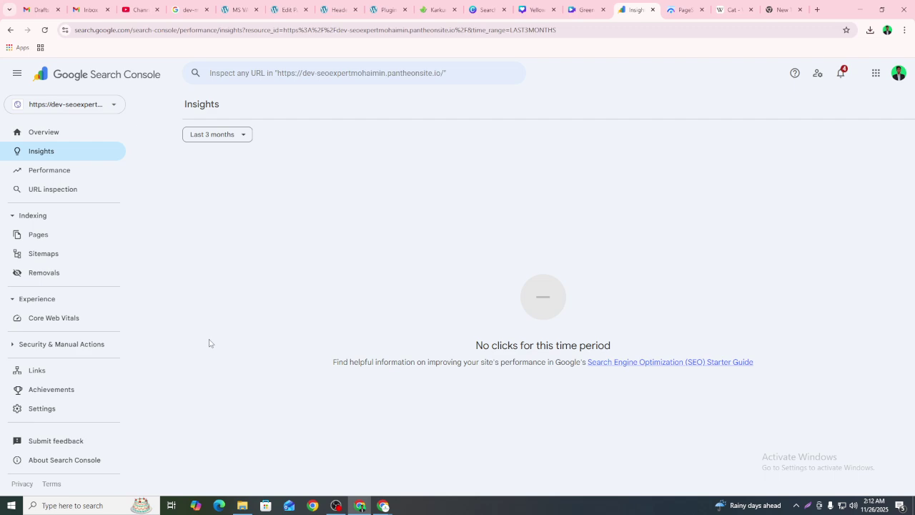
# Step: Show the URL inspection search of the property from the Insights report
pyautogui.click(46, 188)
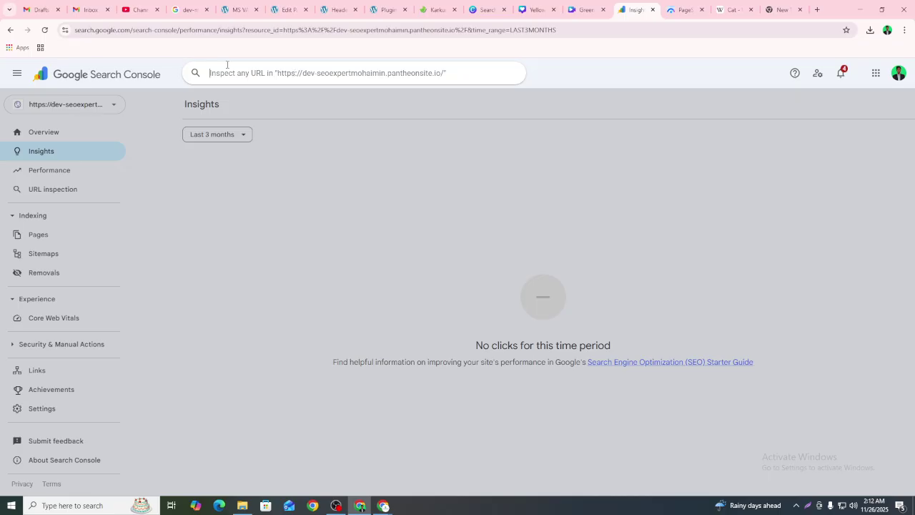
pyautogui.click(70, 200)
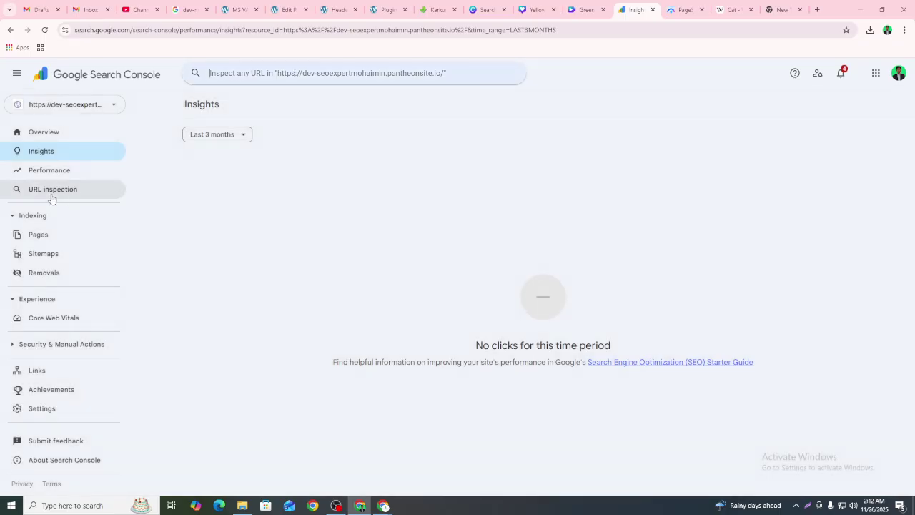
pyautogui.click(51, 198)
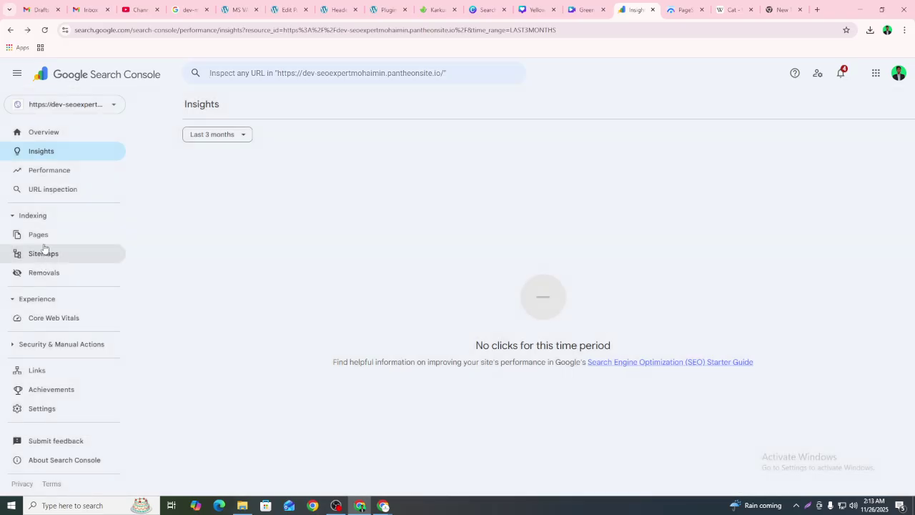
# Step: Open the Page indexing report and examine why pages aren't indexed, highlighting the reason "Blocked by robots.txt"
pyautogui.click(42, 235)
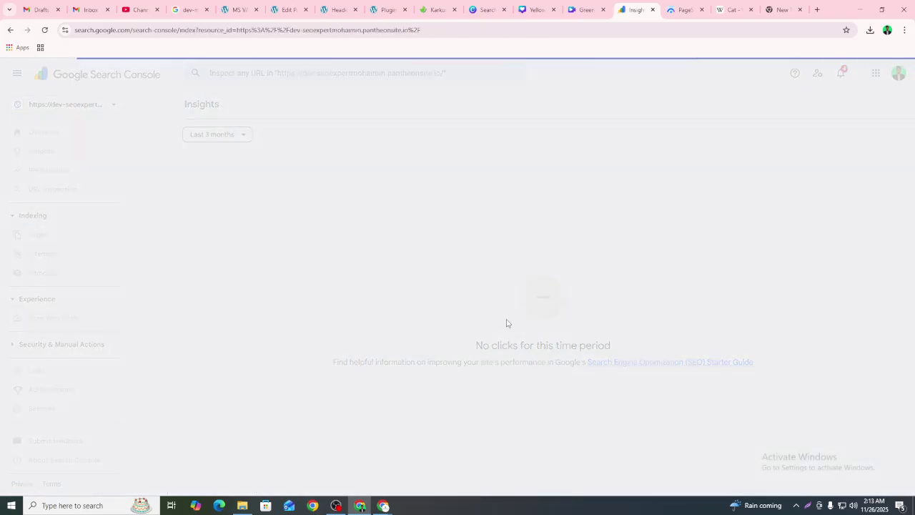
pyautogui.scroll(-2, 361, 197)
pyautogui.scroll(2, 361, 197)
pyautogui.scroll(-2, 398, 316)
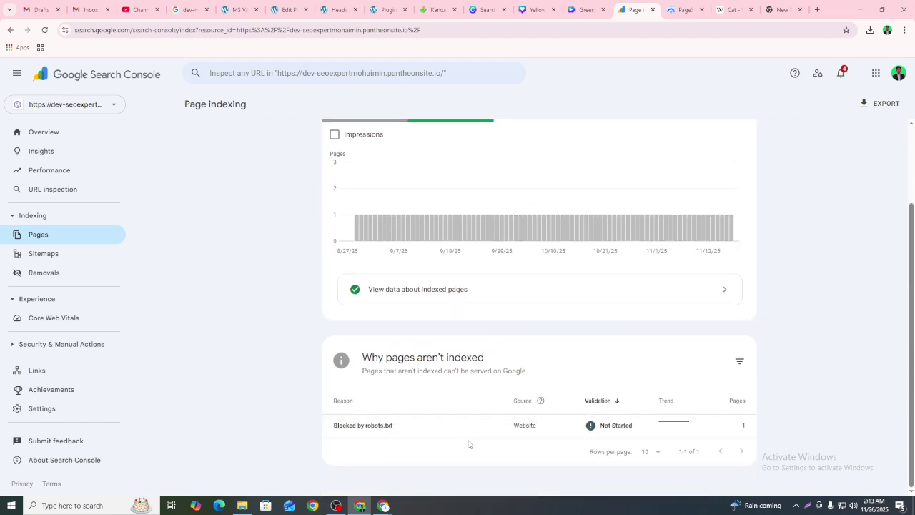
pyautogui.moveTo(333, 436); pyautogui.dragTo(424, 436)
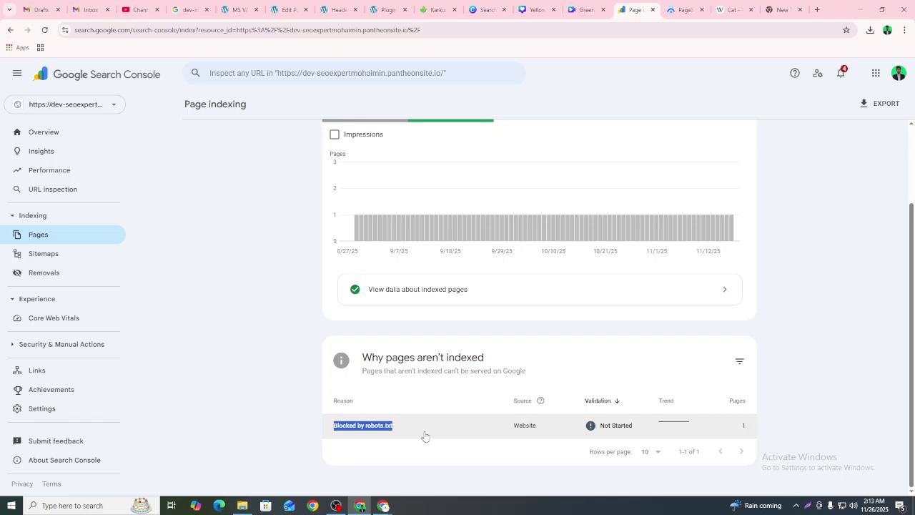
# Step: Try to capture a screenshot of the "Blocked by robots.txt" row and save it as a PNG
pyautogui.press('super+shift+s')
pyautogui.moveTo(222, 316); pyautogui.dragTo(822, 455)
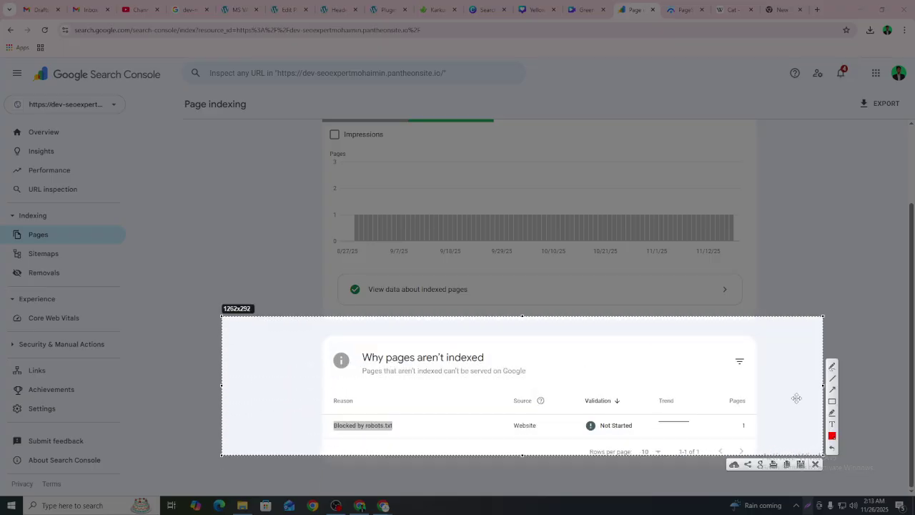
pyautogui.click(814, 464)
pyautogui.press('super+shift+s')
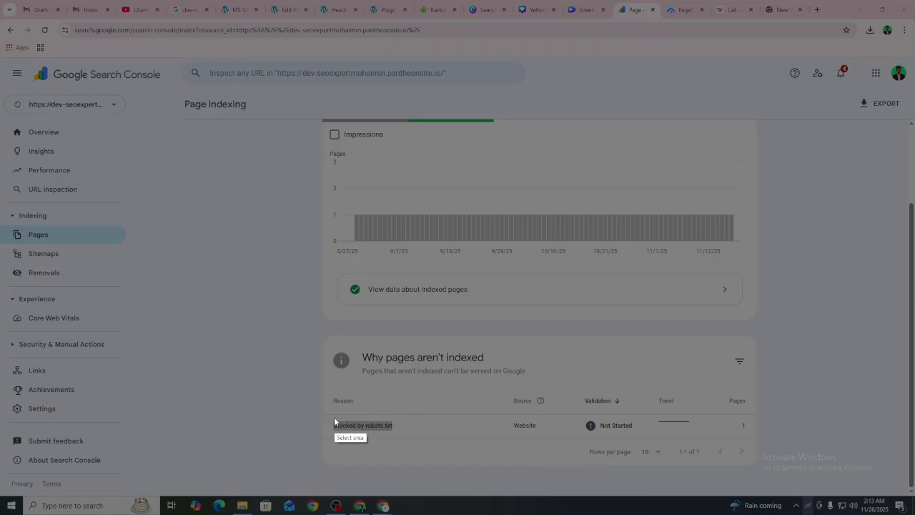
pyautogui.moveTo(323, 414); pyautogui.dragTo(761, 437)
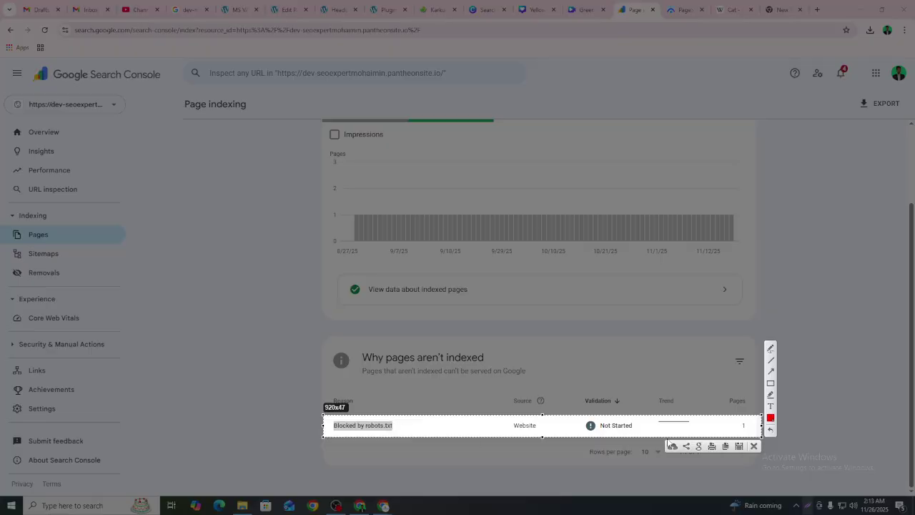
pyautogui.hotkey('ctrl', 's')
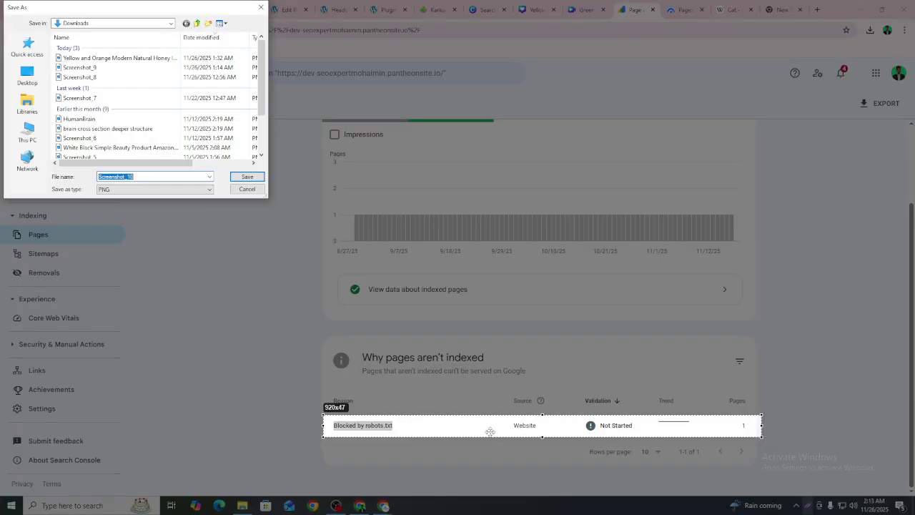
pyautogui.click(248, 188)
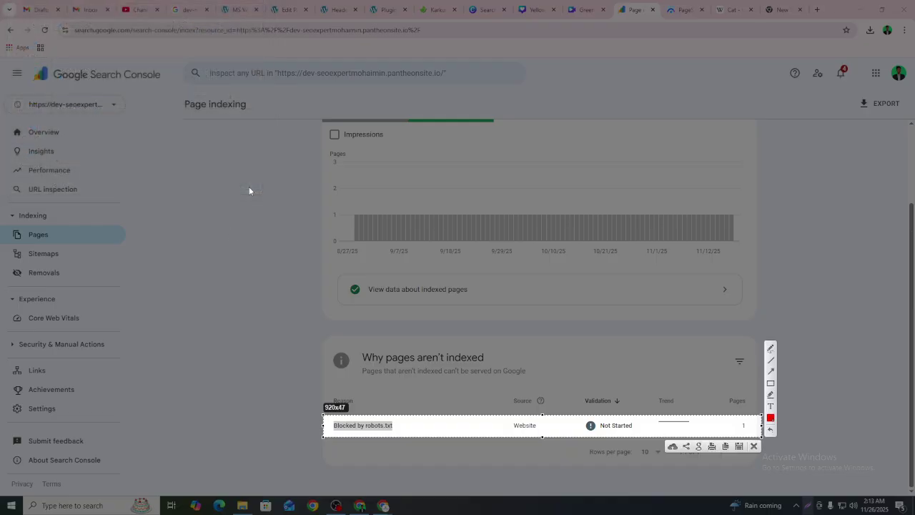
pyautogui.click(754, 446)
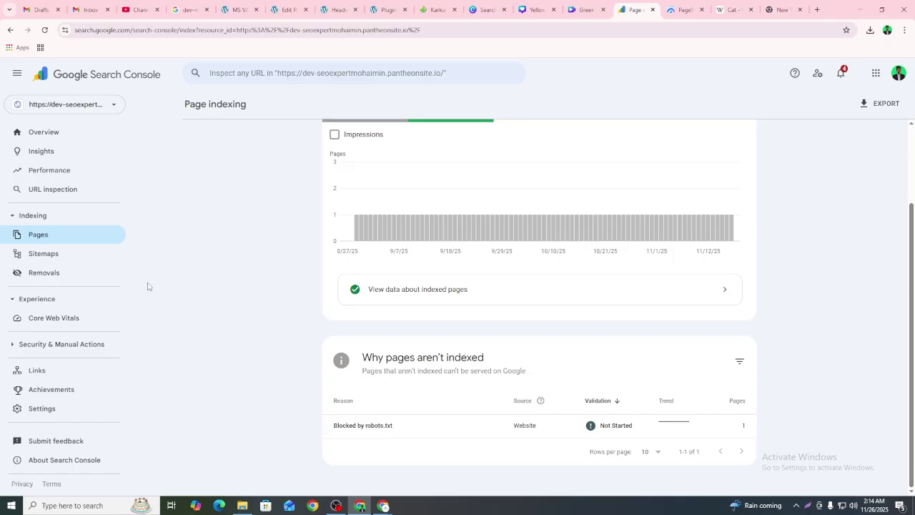
# Step: Show the property types offered when adding a property, select URL prefix, and cancel without adding one
pyautogui.scroll(1, 596, 292)
pyautogui.scroll(2, 596, 291)
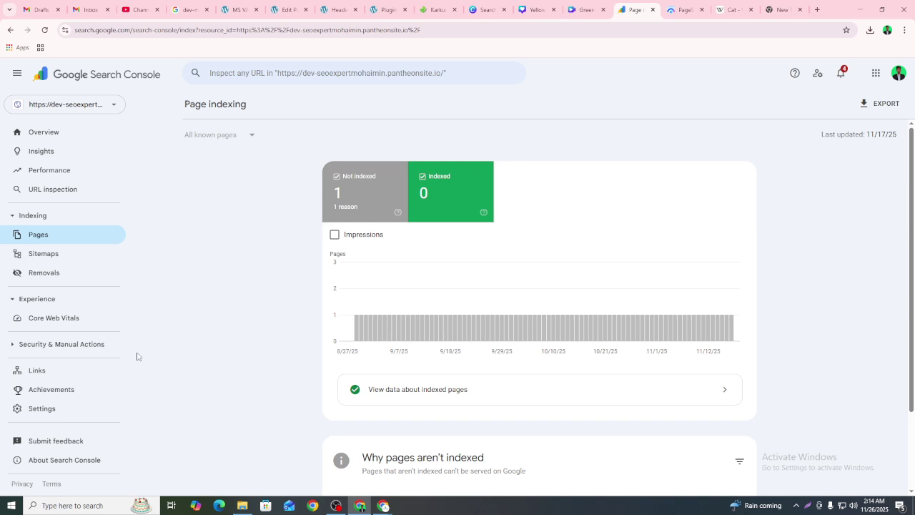
pyautogui.click(237, 10)
pyautogui.click(637, 12)
pyautogui.click(68, 105)
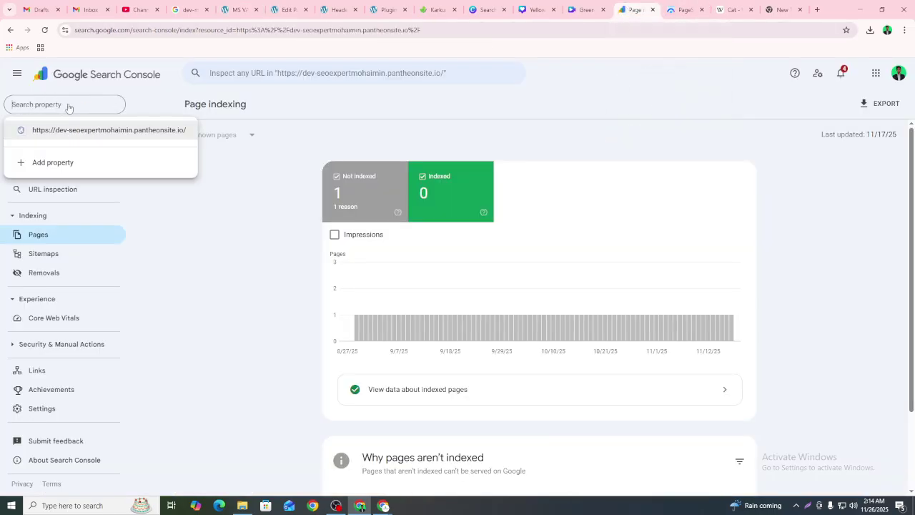
pyautogui.click(57, 163)
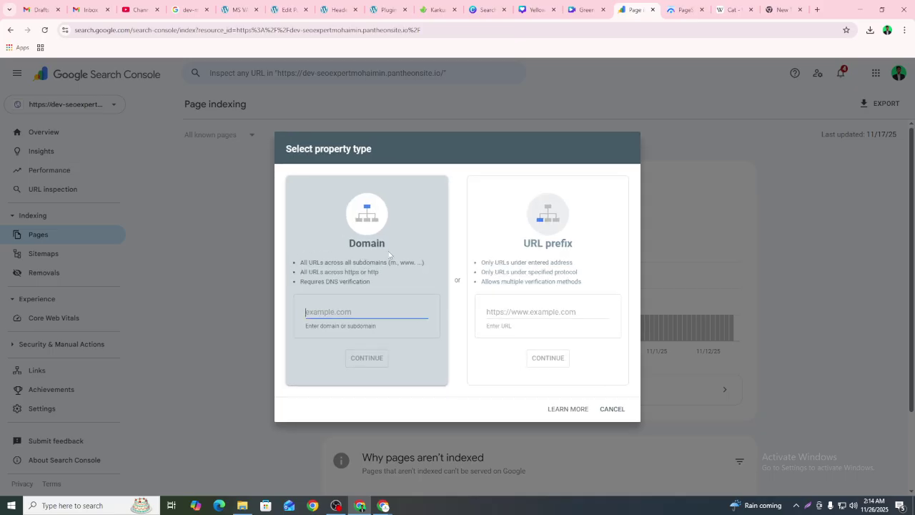
pyautogui.click(532, 306)
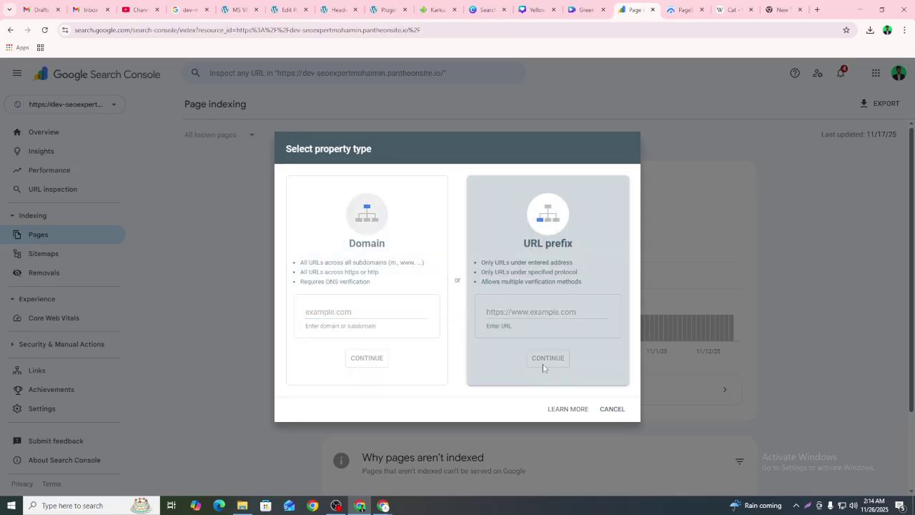
pyautogui.click(612, 408)
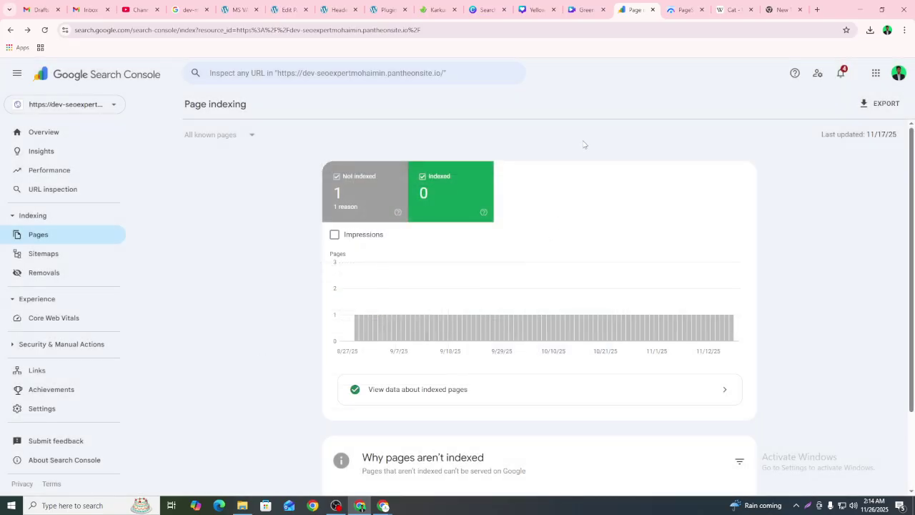
# Step: Search Google for "analytics" in a new browser tab and go to Google Analytics through its developers page
pyautogui.click(817, 9)
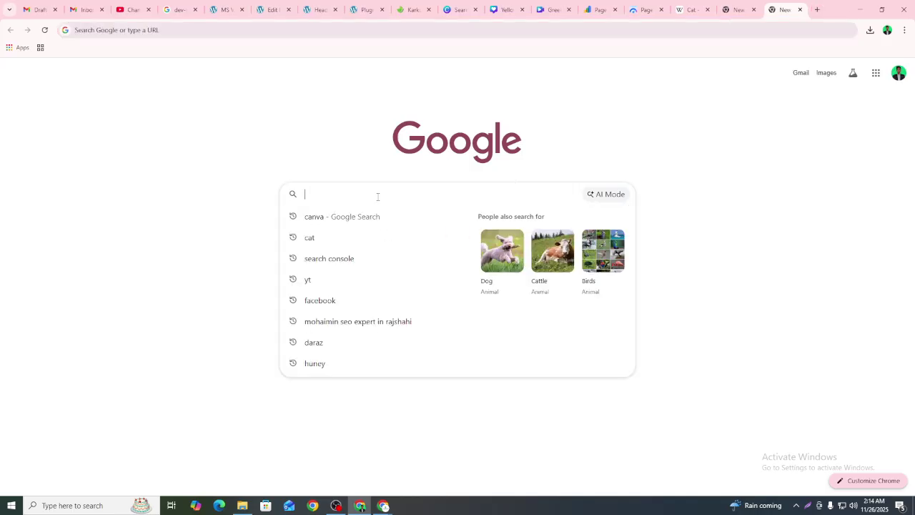
pyautogui.write('anali')
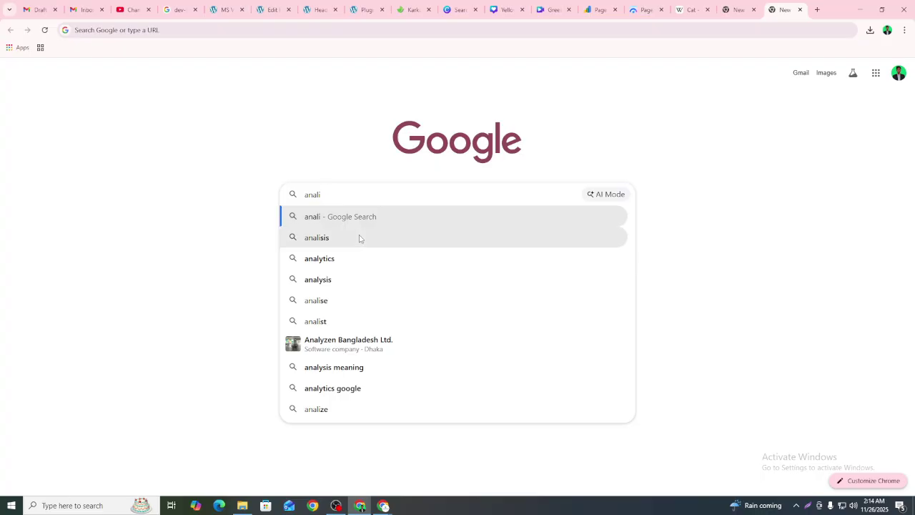
pyautogui.click(351, 258)
pyautogui.scroll(-3, 186, 271)
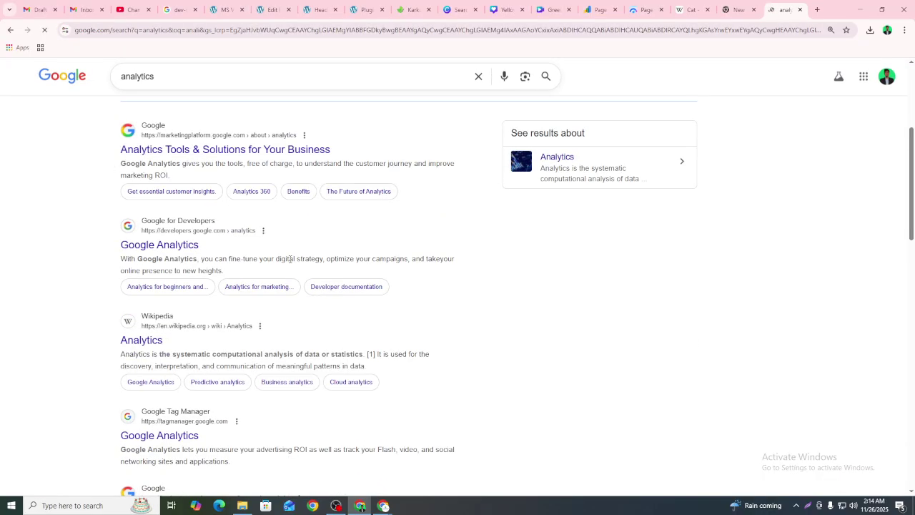
pyautogui.click(158, 244)
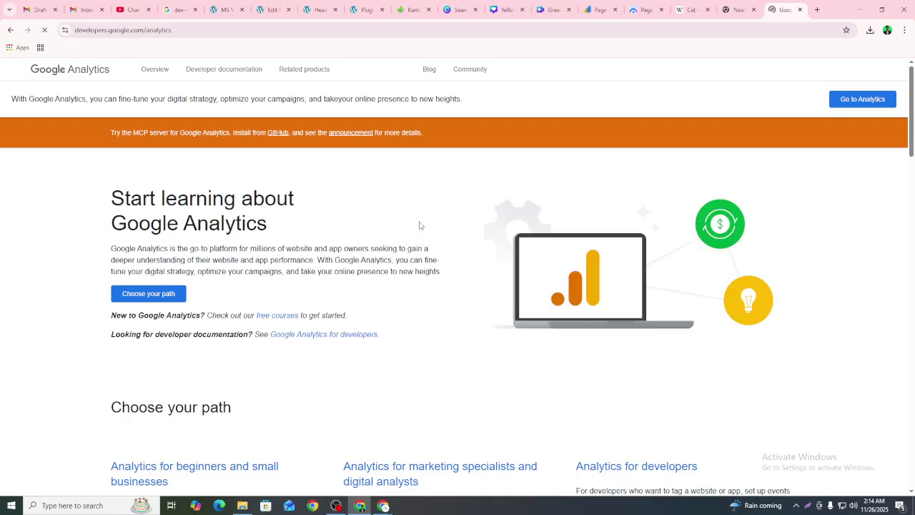
pyautogui.click(835, 105)
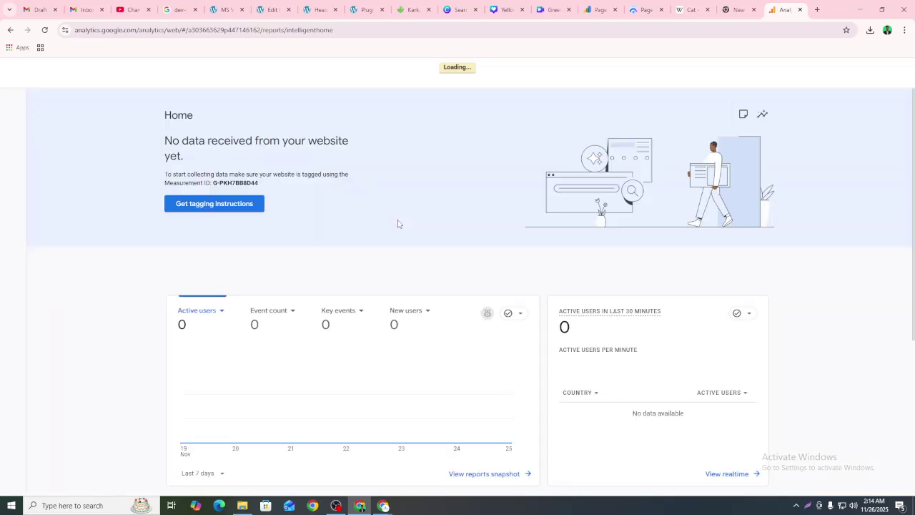
# Step: Look over the Analytics home page and show the list of available accounts and properties
pyautogui.scroll(-2, 268, 224)
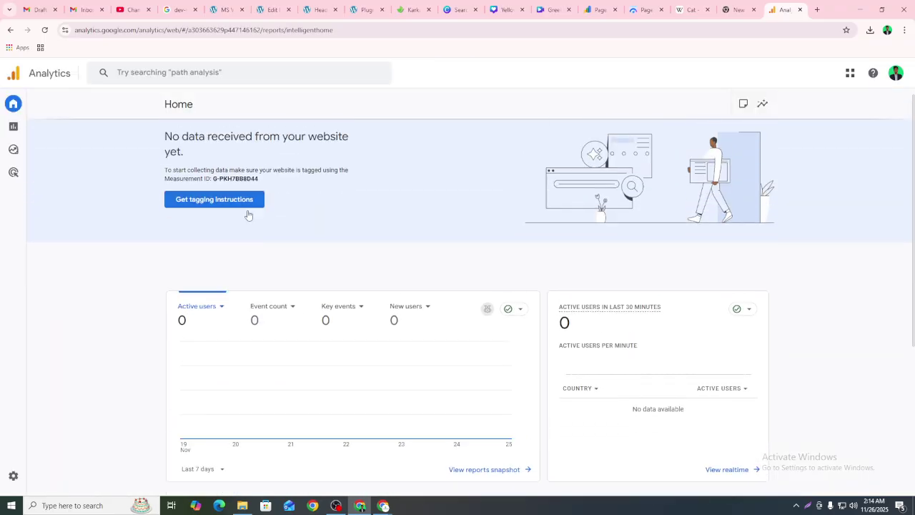
pyautogui.scroll(-2, 472, 217)
pyautogui.scroll(4, 378, 237)
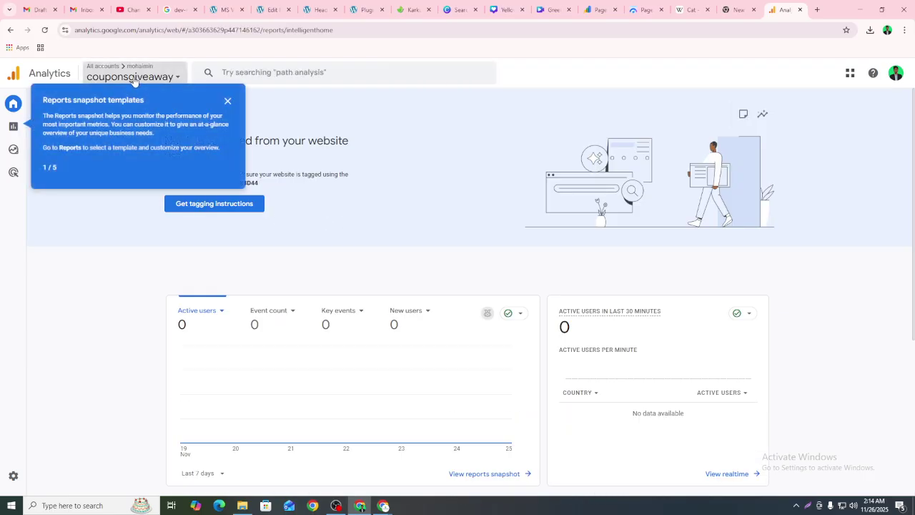
pyautogui.click(134, 79)
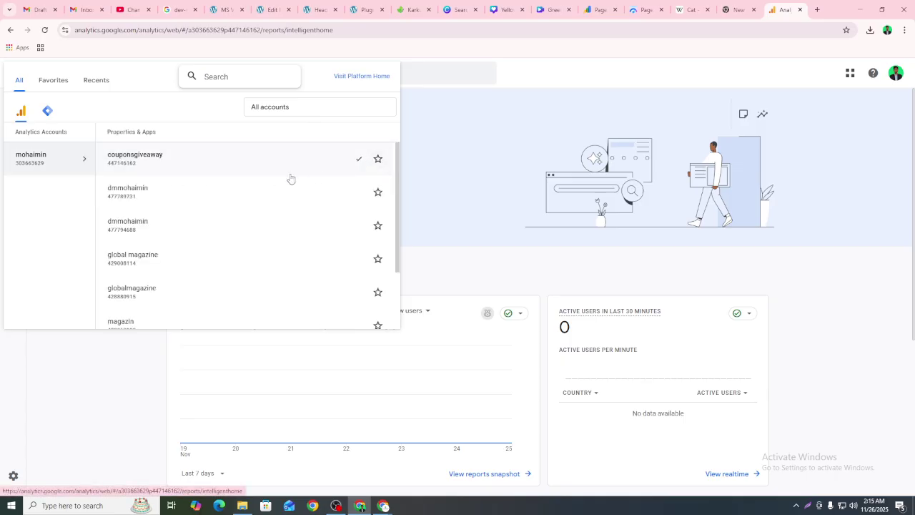
# Step: Browse the account's full list of properties and dismiss the Reports snapshot templates tip
pyautogui.scroll(-1, 191, 243)
pyautogui.scroll(1, 193, 223)
pyautogui.scroll(1, 193, 223)
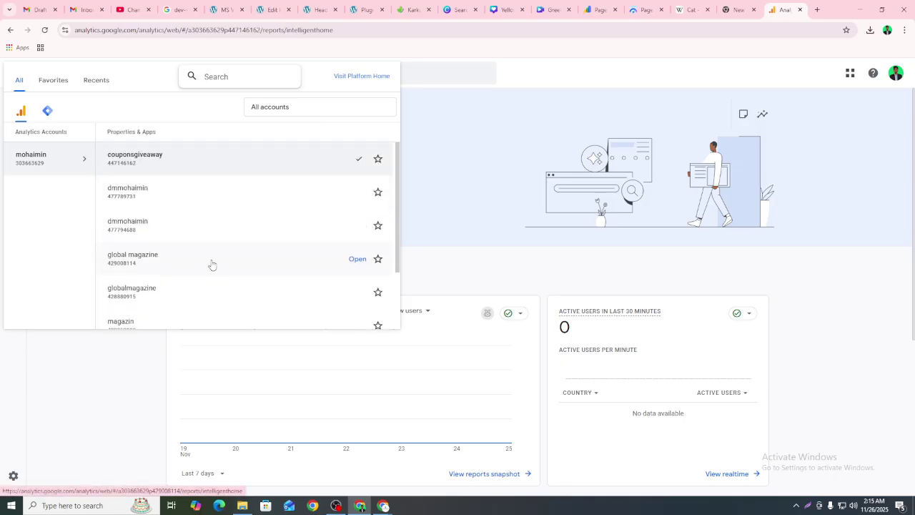
pyautogui.click(515, 85)
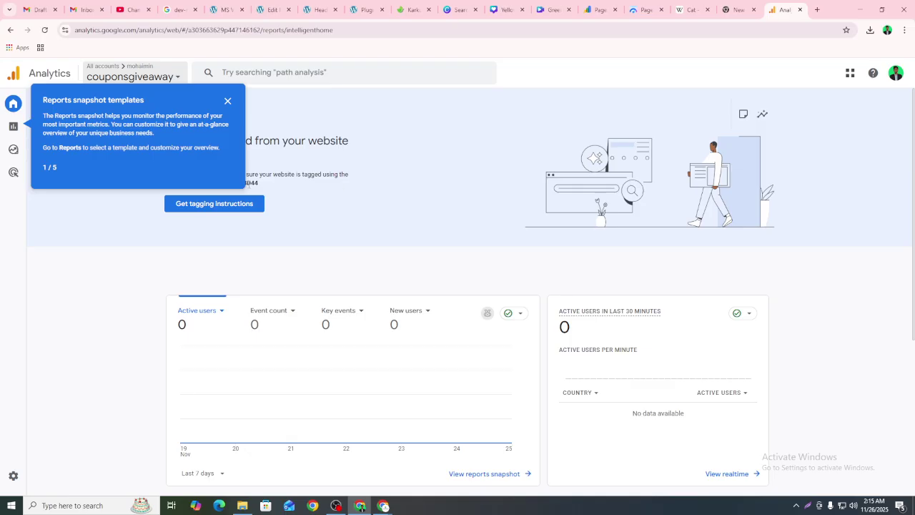
pyautogui.click(229, 107)
pyautogui.click(145, 81)
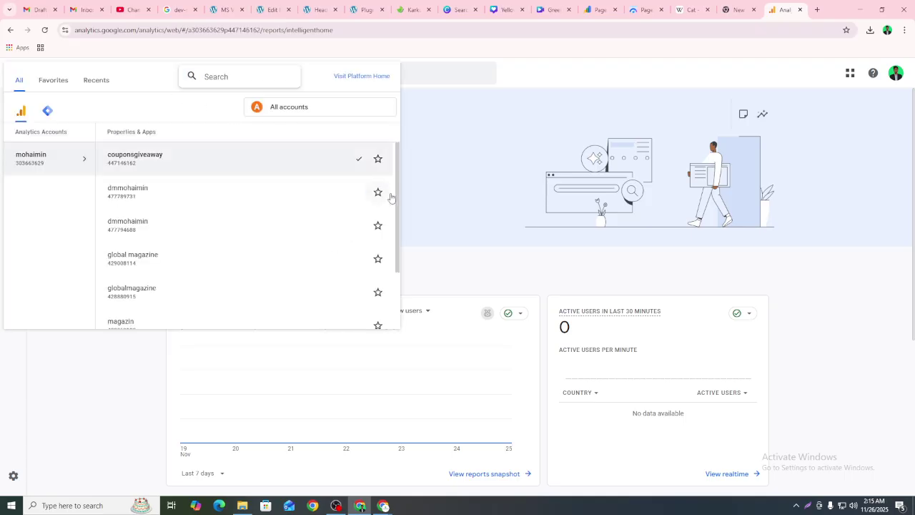
pyautogui.scroll(-1, 182, 236)
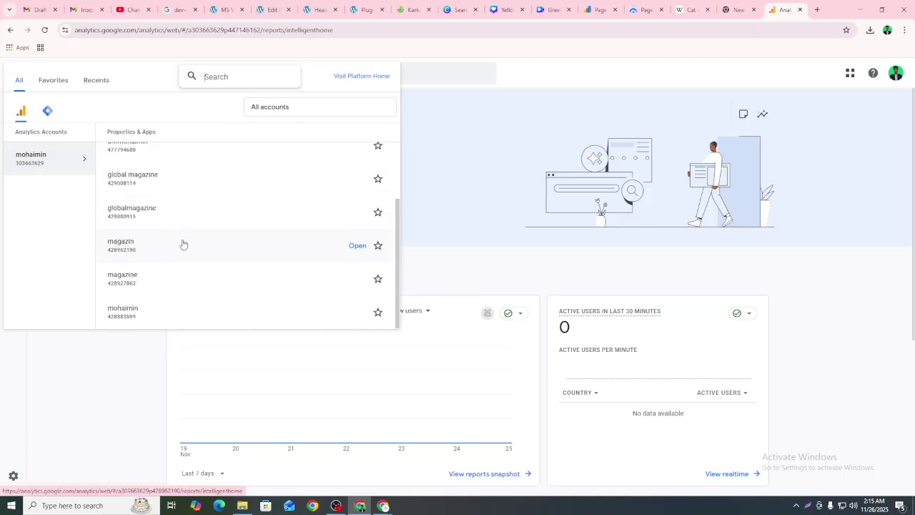
pyautogui.scroll(1, 182, 244)
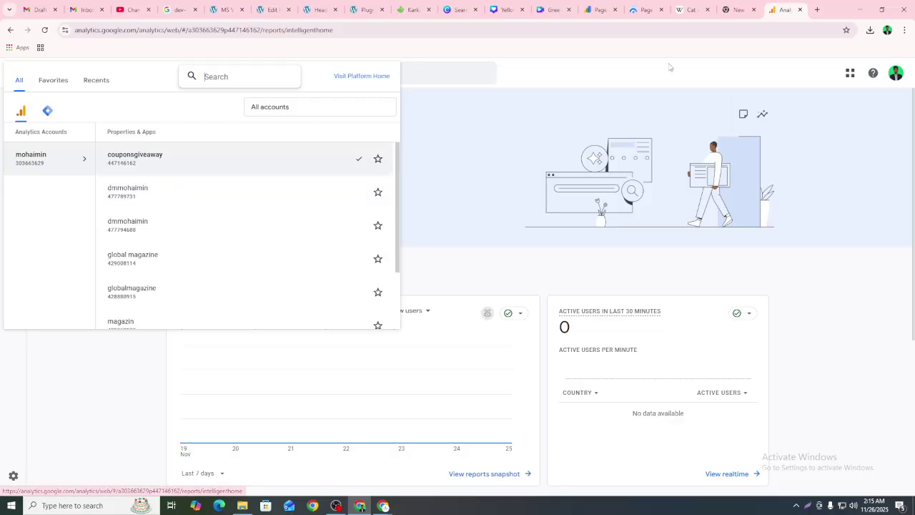
pyautogui.click(639, 83)
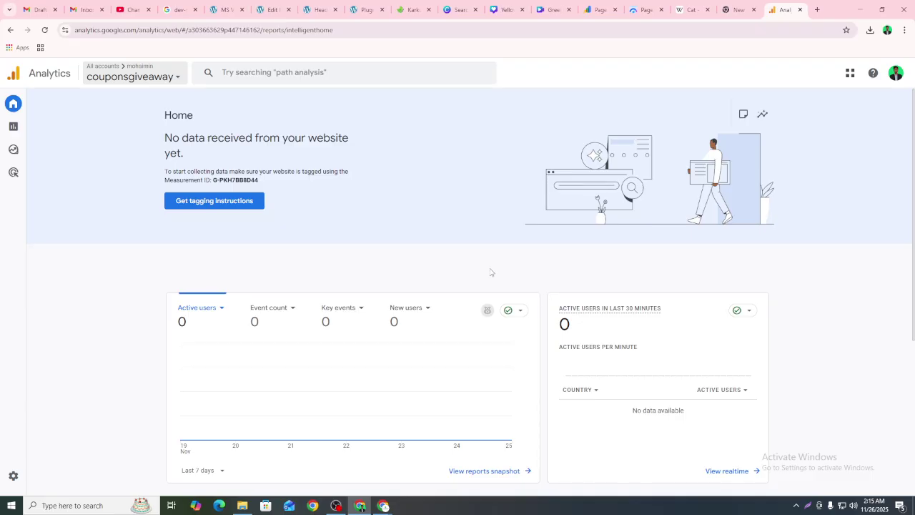
# Step: Look over the couponsgiveaway property's Home page and open its Reports snapshot
pyautogui.scroll(-3, 490, 271)
pyautogui.scroll(3, 491, 271)
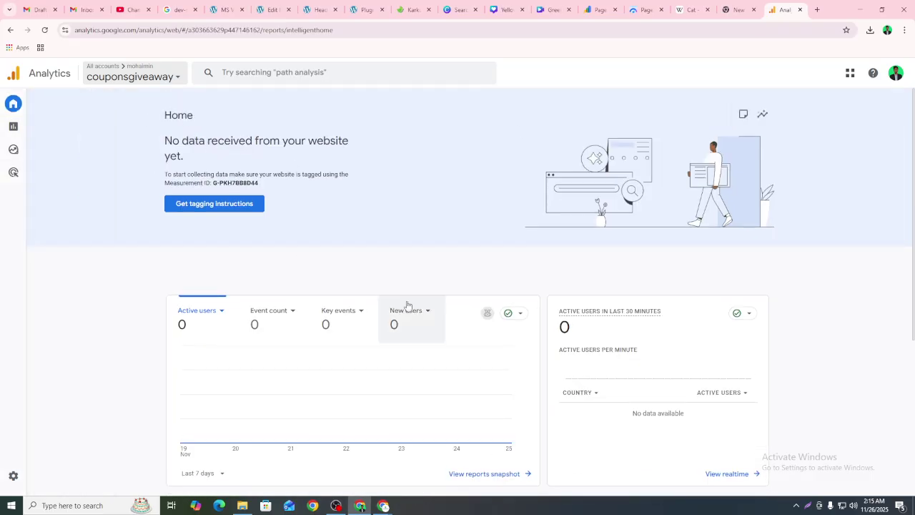
pyautogui.scroll(-2, 357, 293)
pyautogui.scroll(-2, 335, 231)
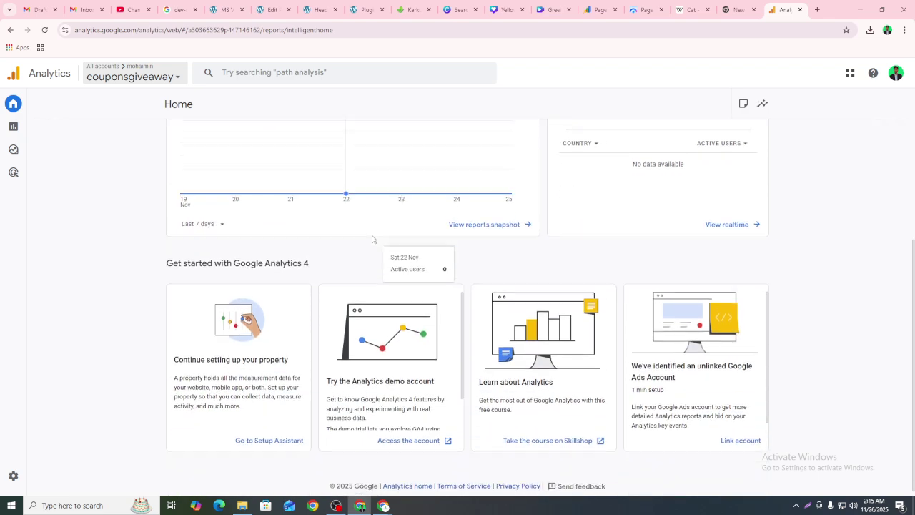
pyautogui.scroll(4, 322, 215)
pyautogui.moveTo(10, 119)
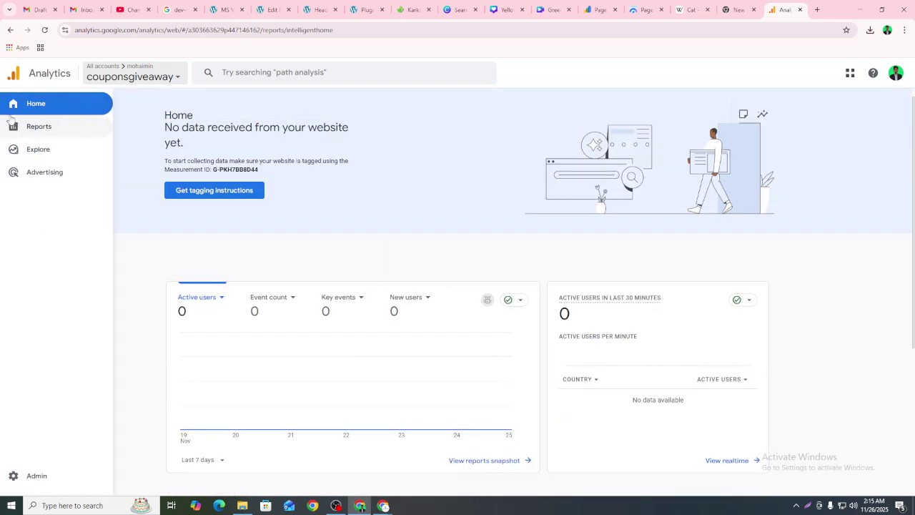
pyautogui.click(55, 131)
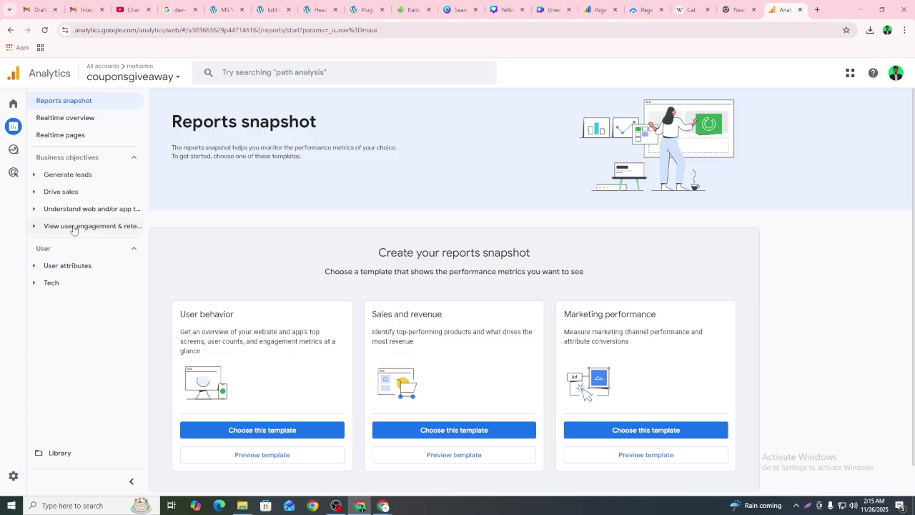
# Step: Show the Analytics account and the properties that belong to it, keeping the current property
pyautogui.click(152, 78)
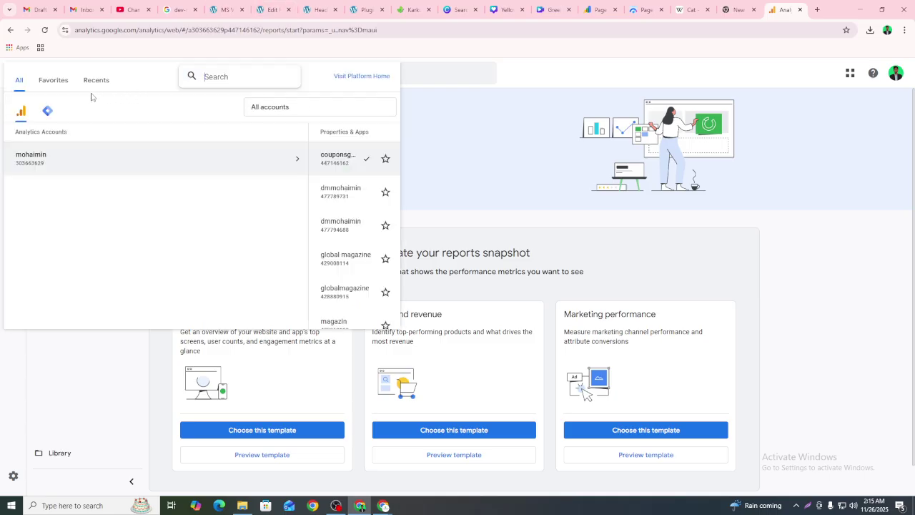
pyautogui.click(459, 80)
pyautogui.click(175, 82)
pyautogui.click(519, 93)
pyautogui.click(112, 73)
pyautogui.click(504, 98)
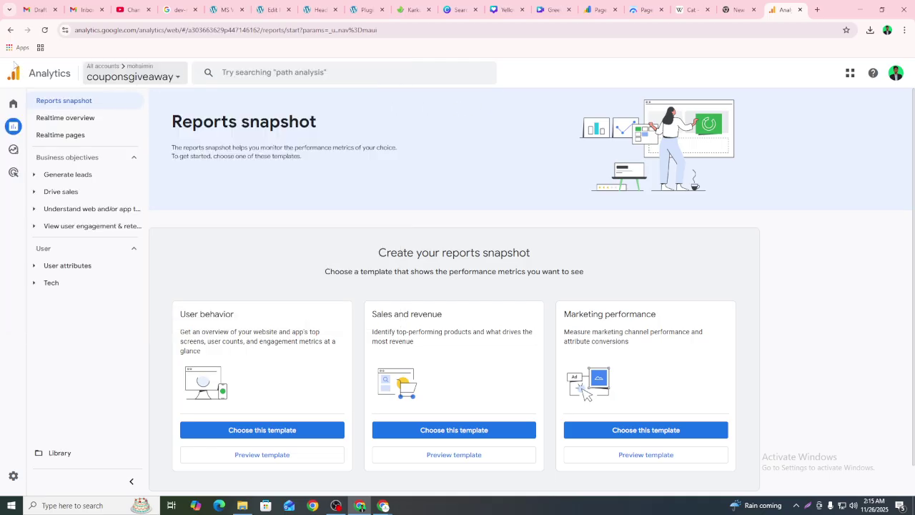
pyautogui.click(88, 71)
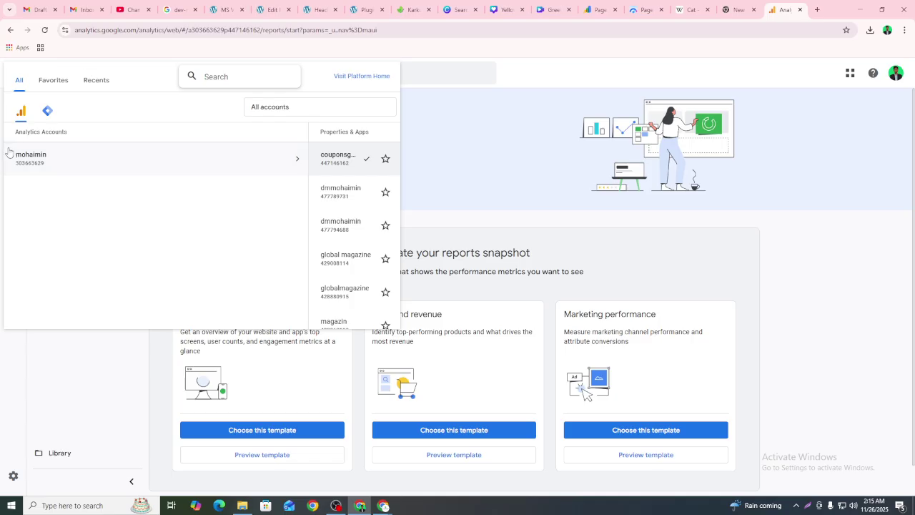
pyautogui.click(37, 166)
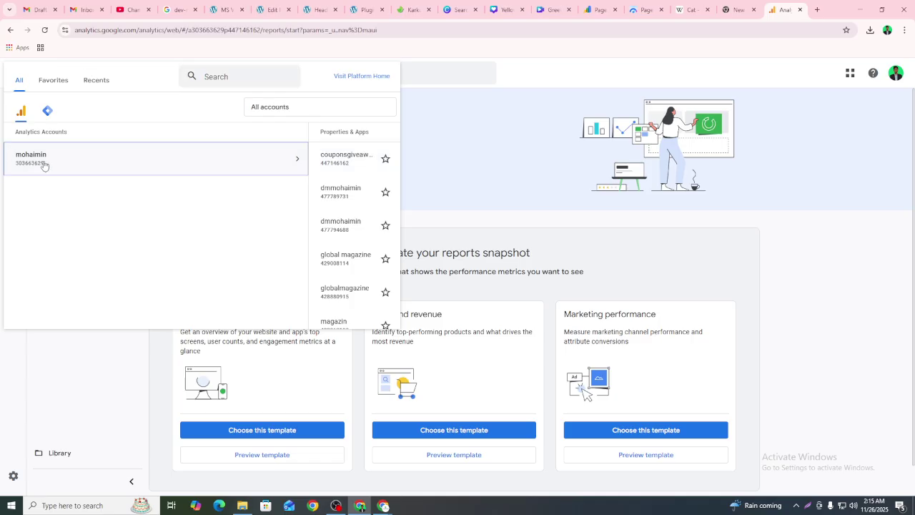
pyautogui.click(541, 83)
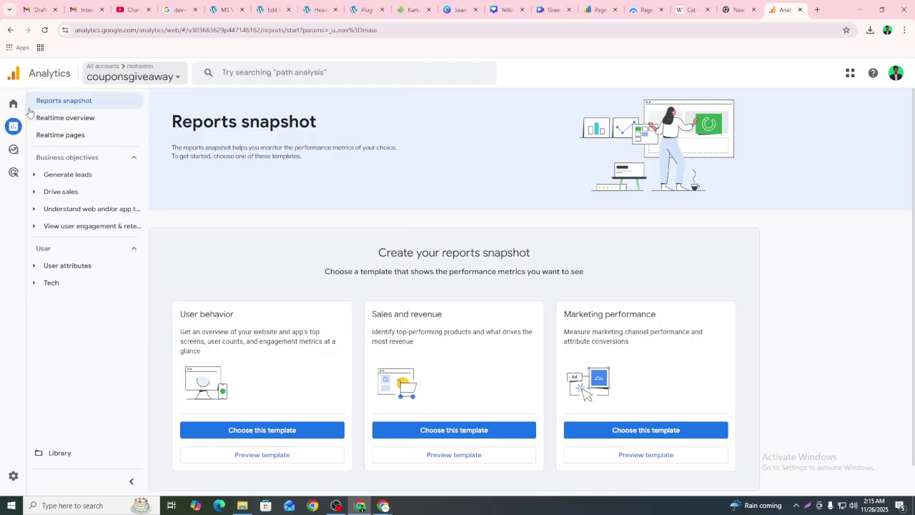
# Step: Look over the User behavior, Sales and revenue, and Marketing performance templates for the reports snapshot
pyautogui.click(50, 129)
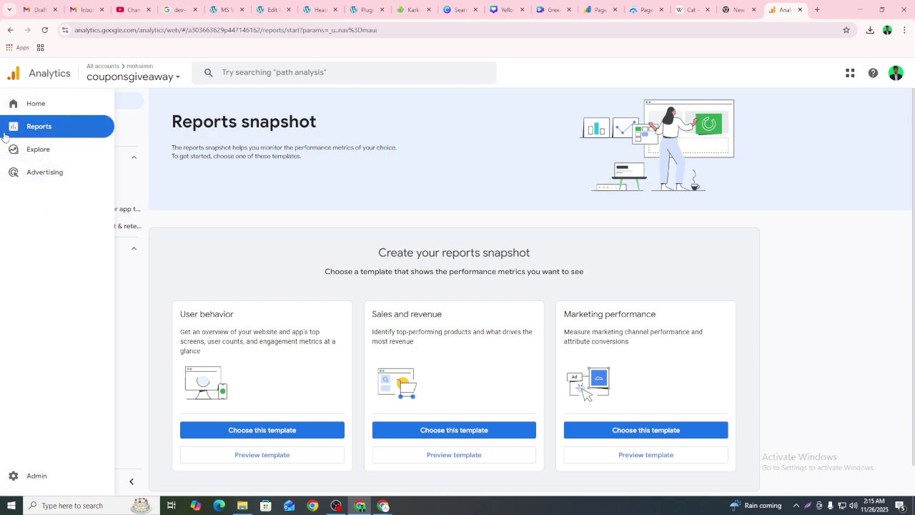
pyautogui.scroll(-2, 337, 241)
pyautogui.scroll(2, 337, 241)
pyautogui.scroll(-1, 323, 302)
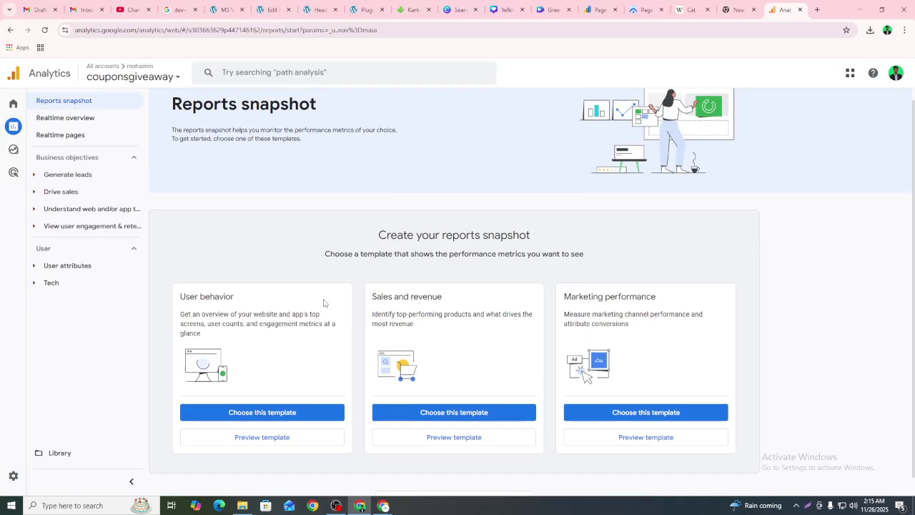
pyautogui.scroll(1, 410, 294)
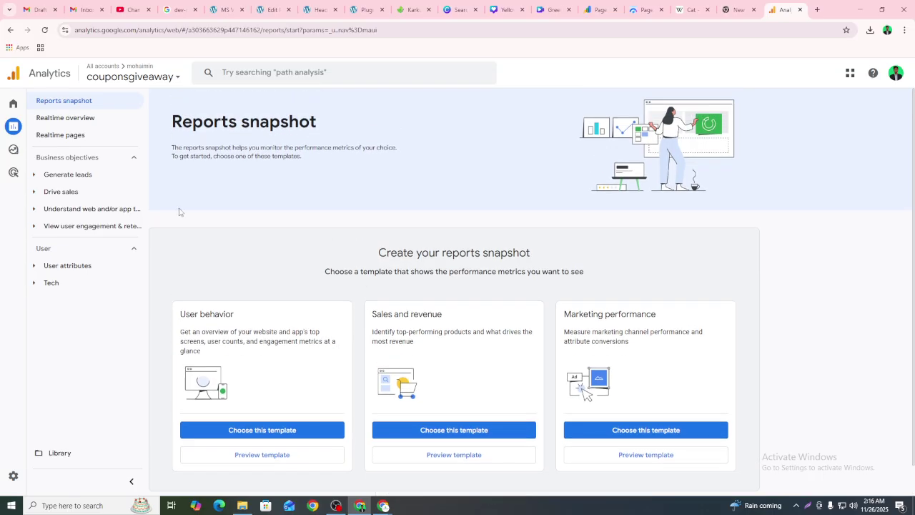
# Step: From Explorations, switch to the property listed directly after couponsgiveaway and open its Reports snapshot
pyautogui.click(13, 148)
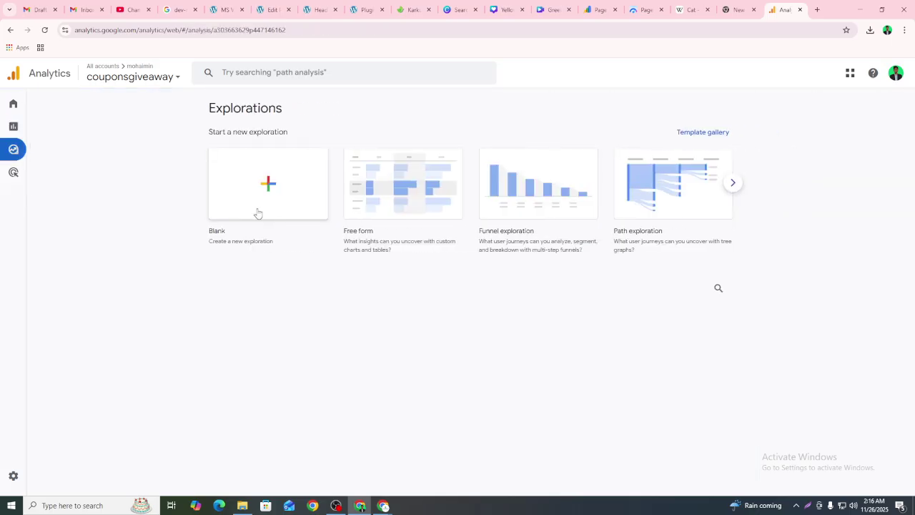
pyautogui.click(108, 78)
pyautogui.click(176, 191)
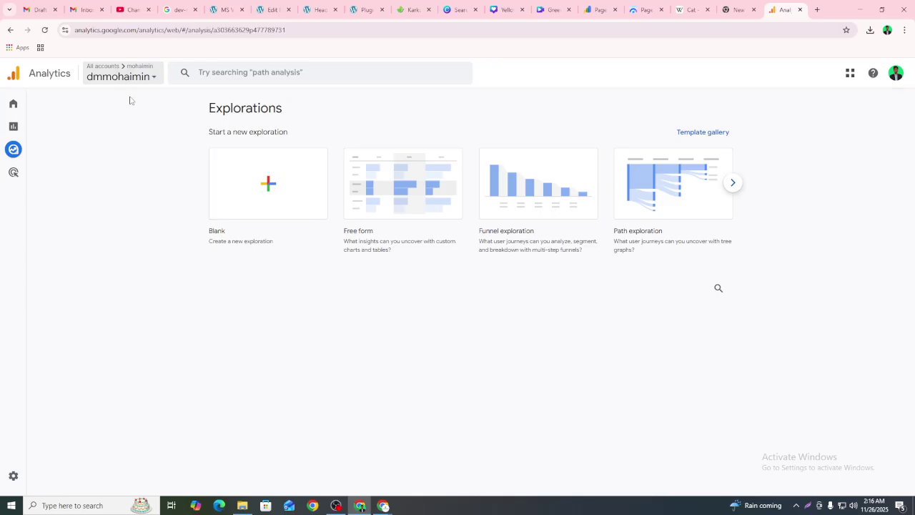
pyautogui.click(32, 126)
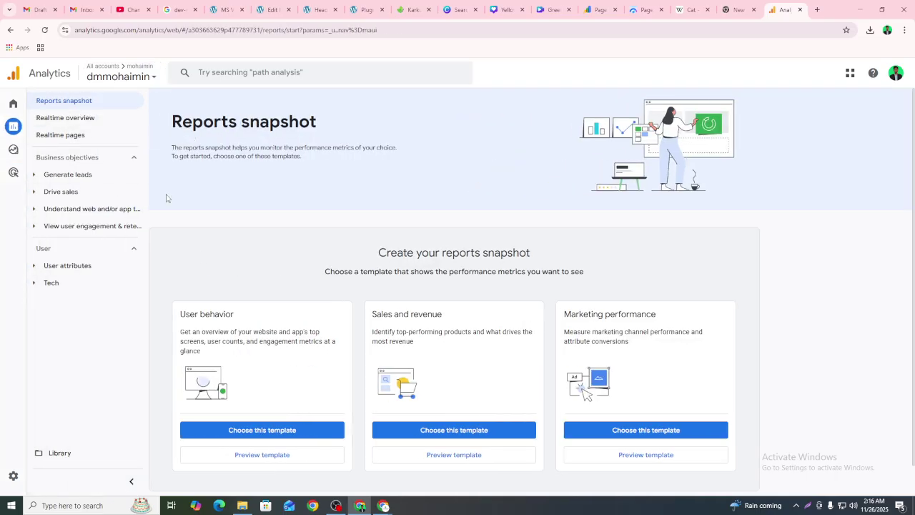
# Step: Switch to the property listed directly before global magazine and open its Home page
pyautogui.click(140, 75)
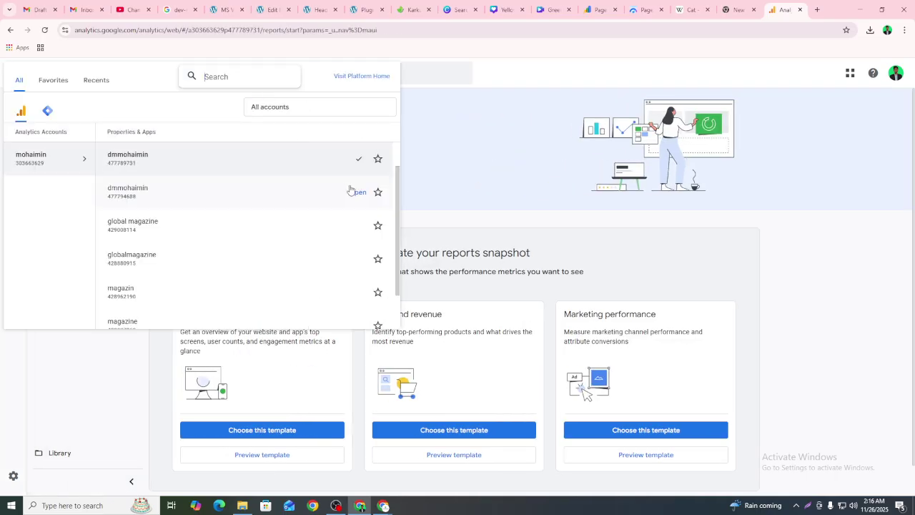
pyautogui.scroll(-1, 145, 282)
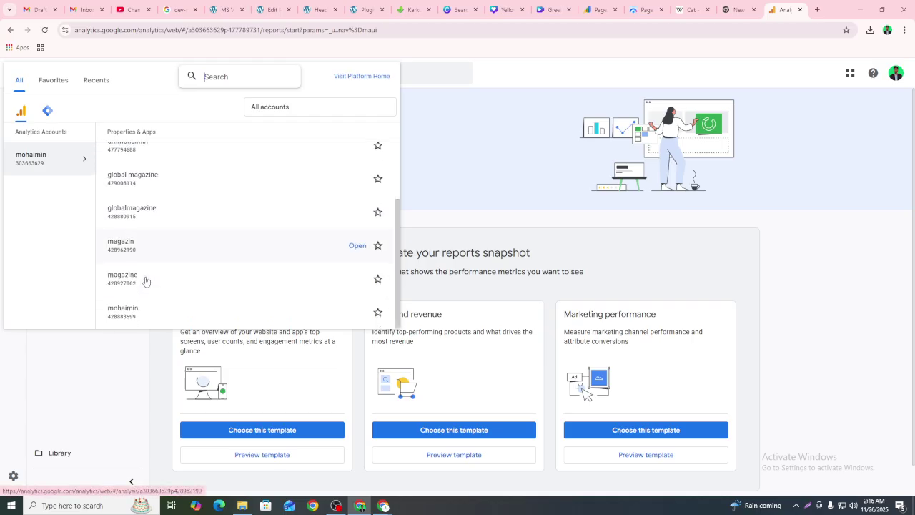
pyautogui.scroll(1, 145, 281)
pyautogui.scroll(1, 143, 271)
pyautogui.click(141, 226)
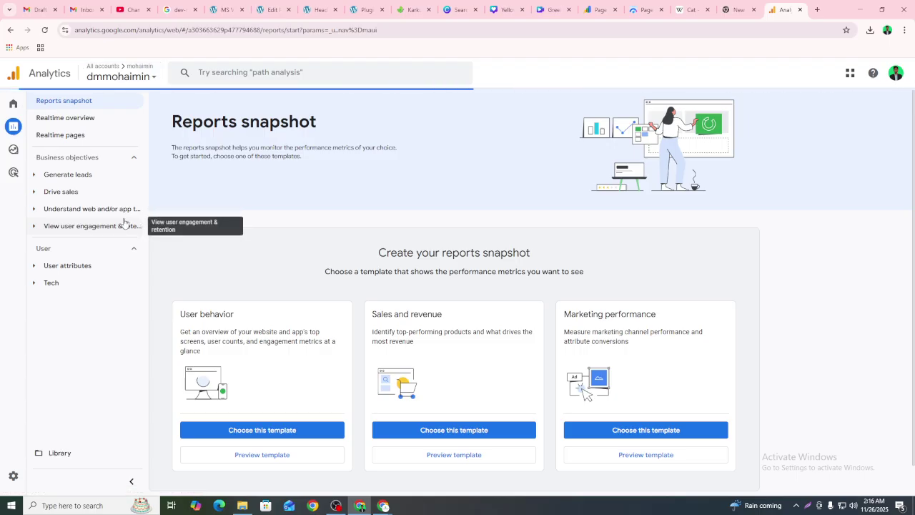
pyautogui.click(24, 127)
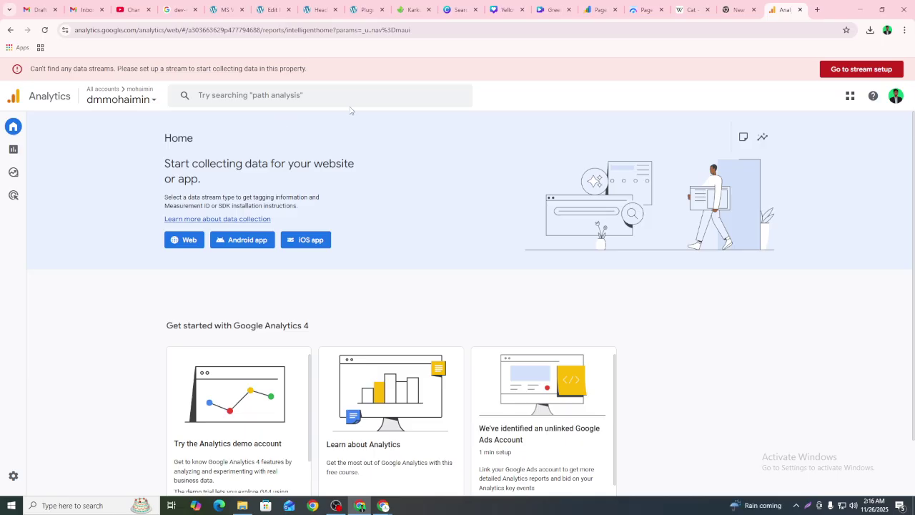
# Step: Switch to the other Chrome profile's window and search Google for "google analitics" in a new tab
pyautogui.click(861, 10)
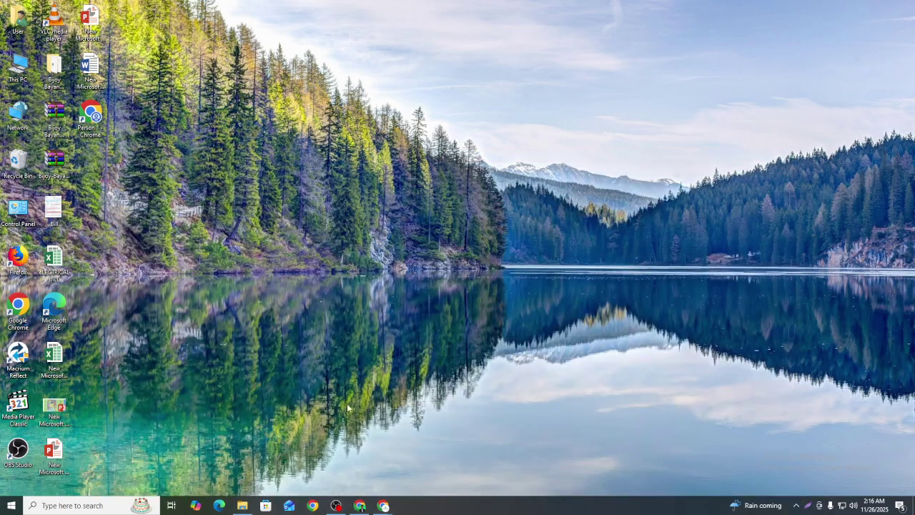
pyautogui.click(331, 453)
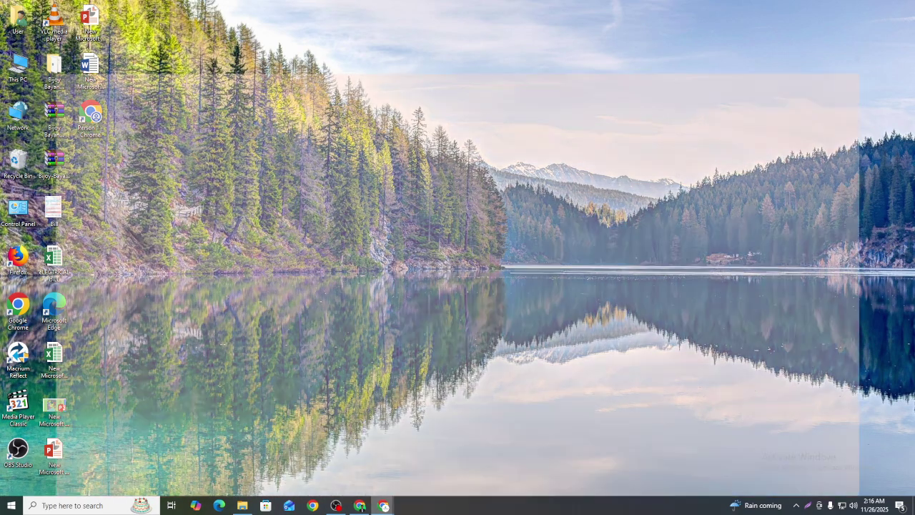
pyautogui.click(706, 9)
pyautogui.click(277, 230)
pyautogui.write('google ')
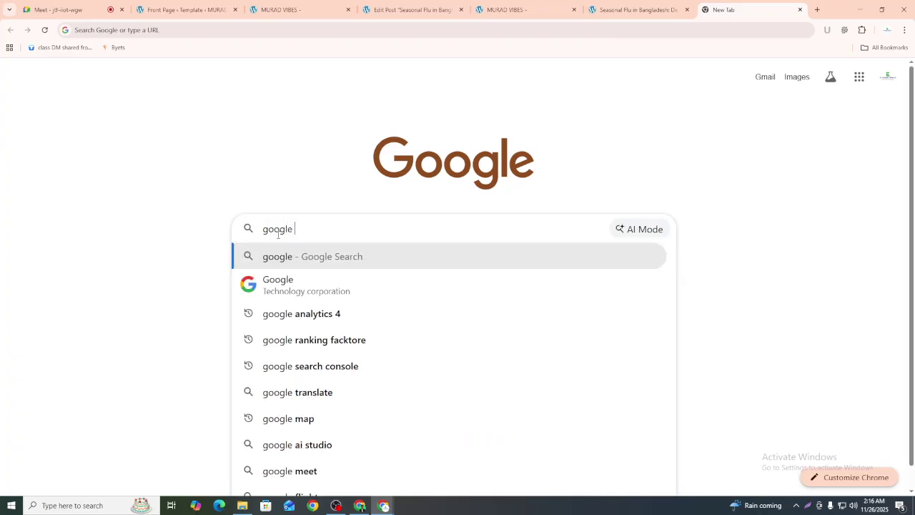
pyautogui.write('analitics')
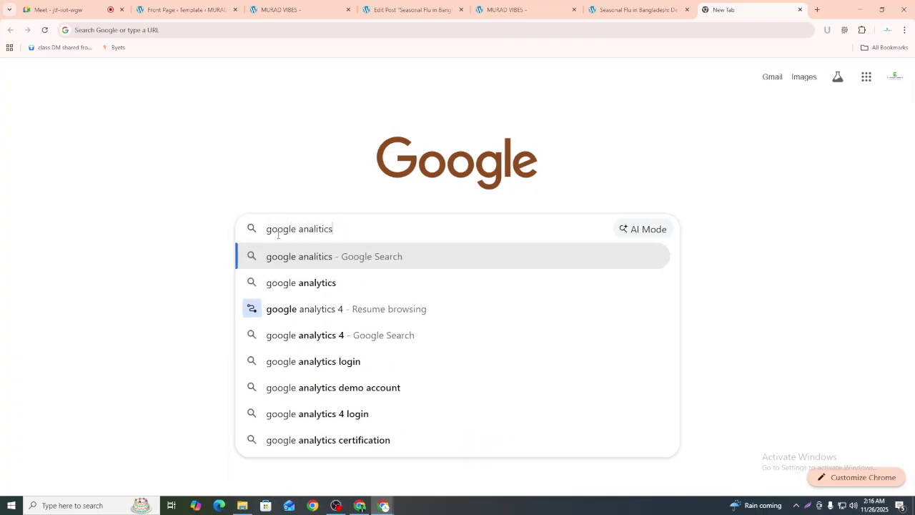
pyautogui.press('Return')
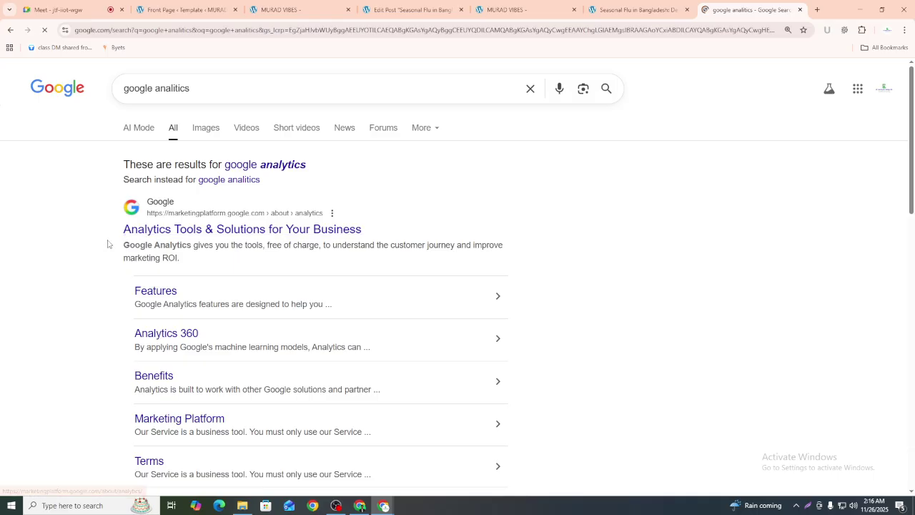
# Step: Open the "Analytics Tools & Solutions for Your Business" search result and go to Analytics through its sign-in link
pyautogui.scroll(-3, 219, 247)
pyautogui.scroll(3, 218, 247)
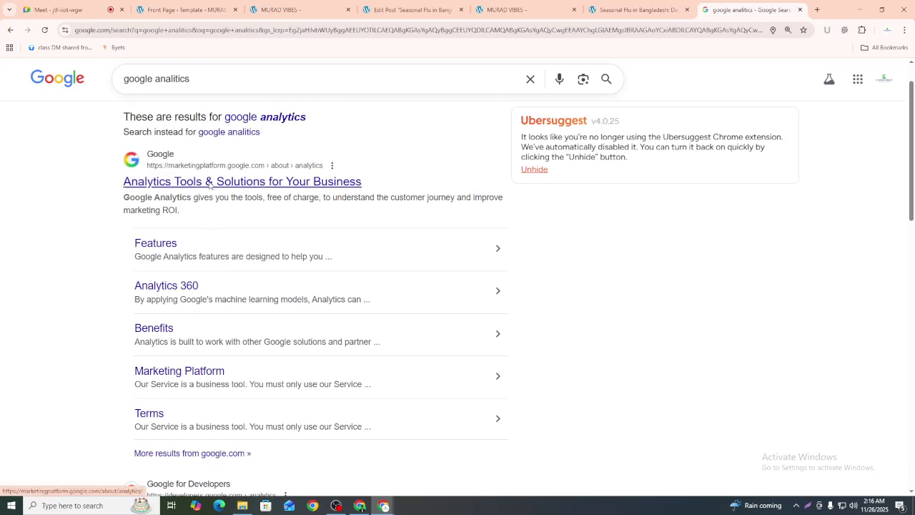
pyautogui.click(208, 185)
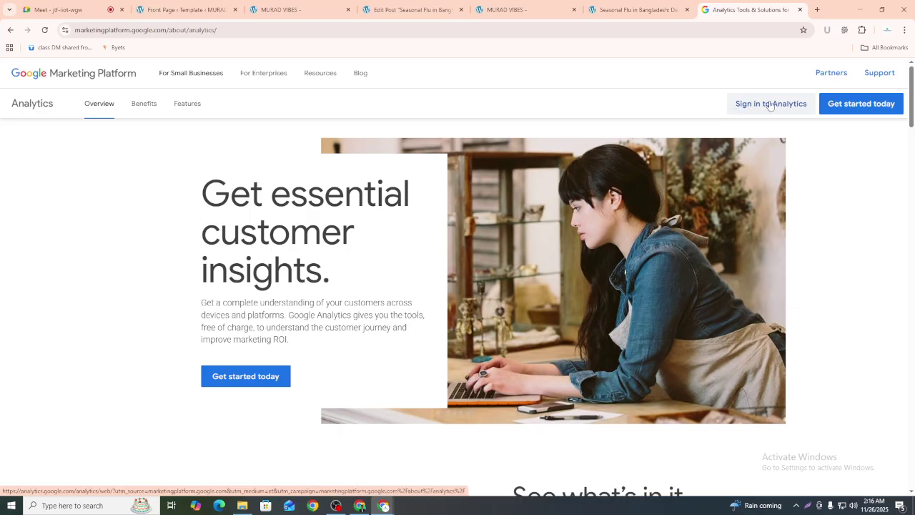
pyautogui.click(769, 105)
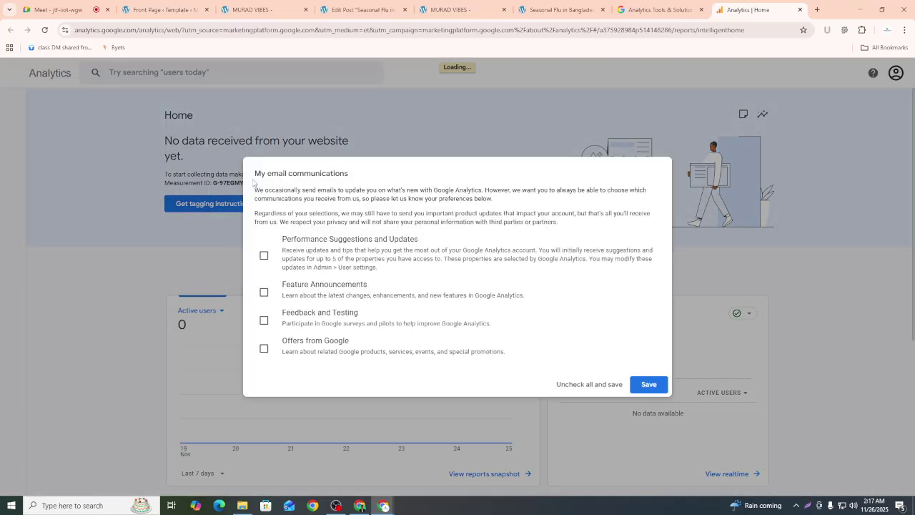
# Step: Save the email communication preferences with every option unchecked and look over the Analytics Home page
pyautogui.click(591, 384)
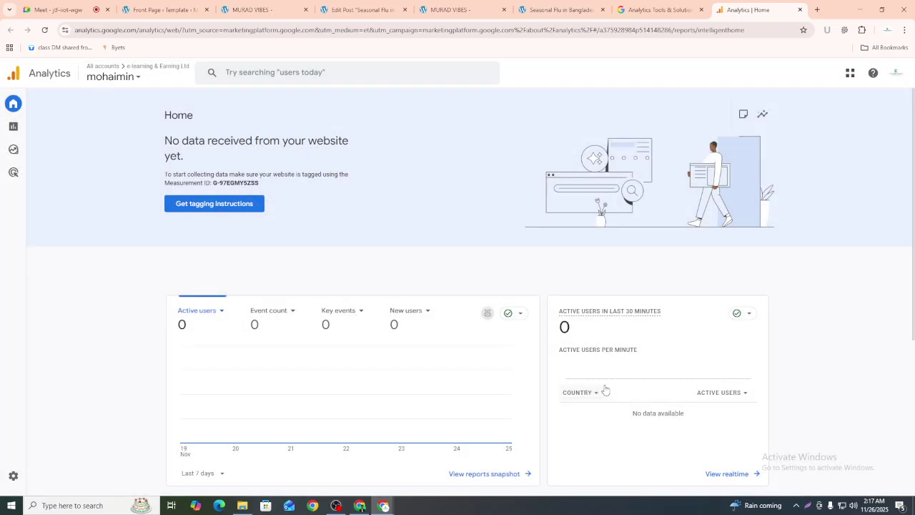
pyautogui.scroll(-4, 398, 378)
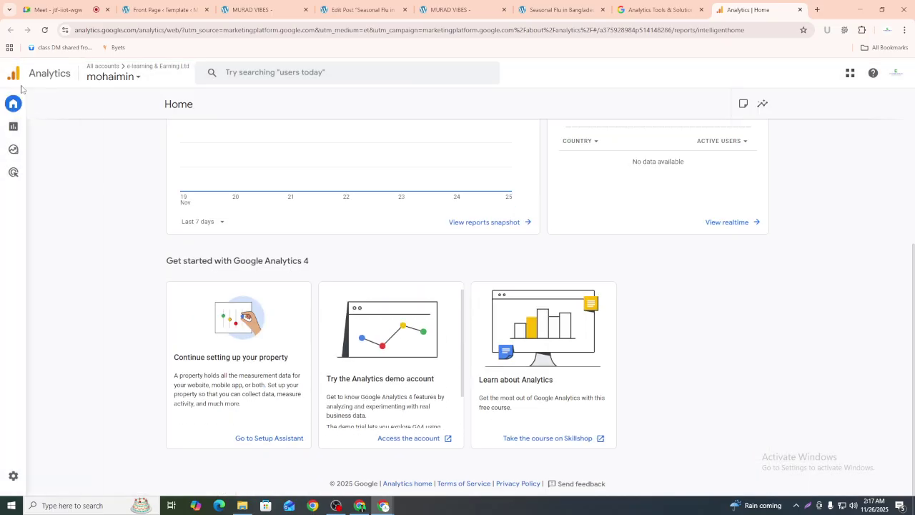
# Step: View the report snapshot templates in the Reports section, and return to the Home page to look over its cards
pyautogui.click(8, 129)
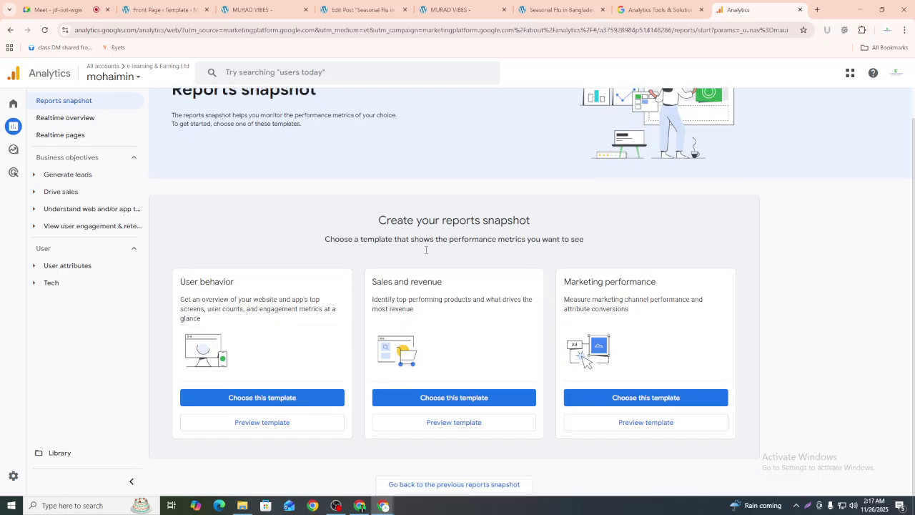
pyautogui.moveTo(16, 158)
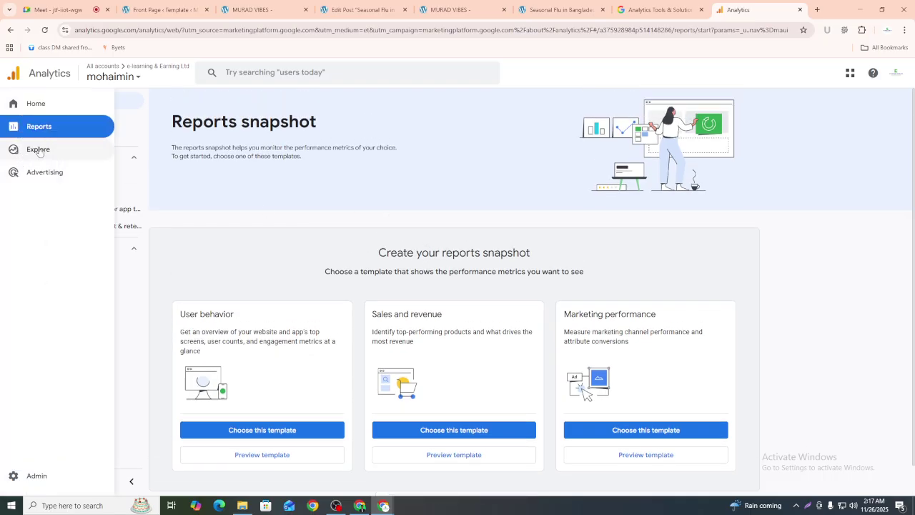
pyautogui.click(35, 109)
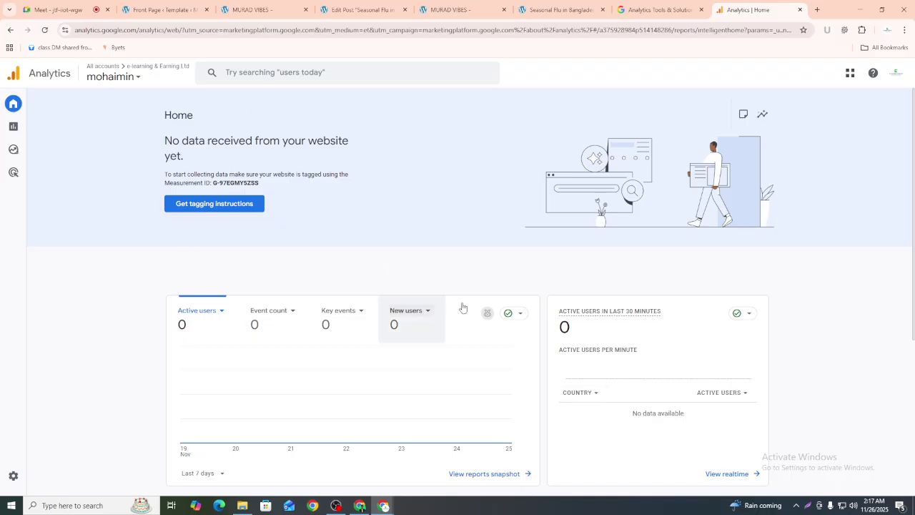
pyautogui.scroll(-3, 388, 245)
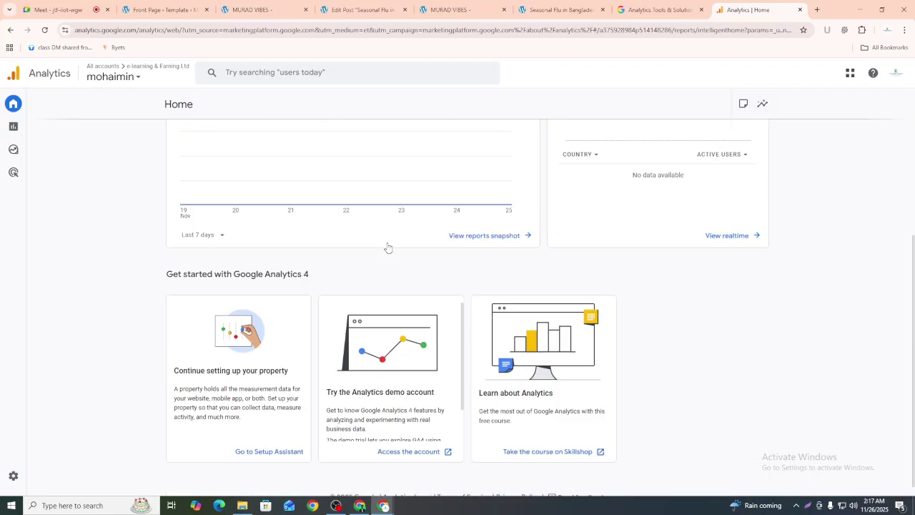
pyautogui.scroll(3, 388, 248)
pyautogui.moveTo(35, 128)
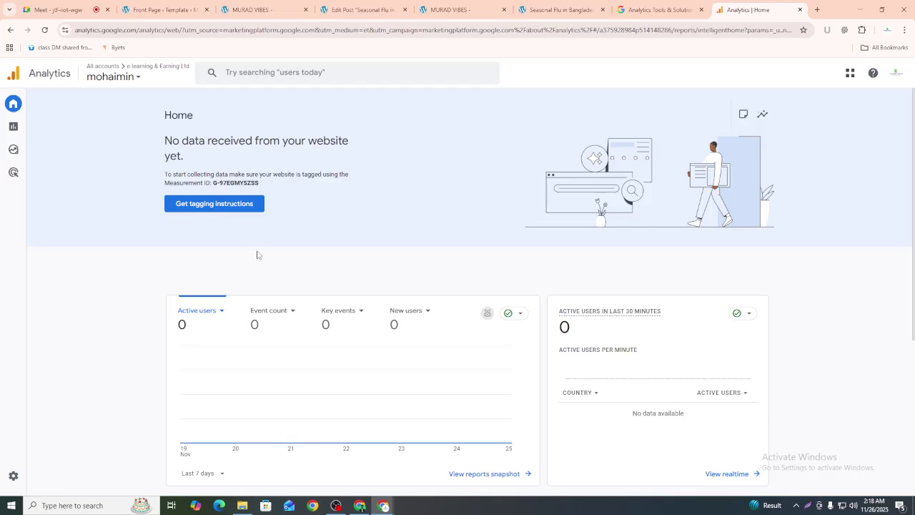
pyautogui.moveTo(22, 148)
# Step: Open a new browser tab and minimize the Chrome window to show the desktop
pyautogui.click(817, 9)
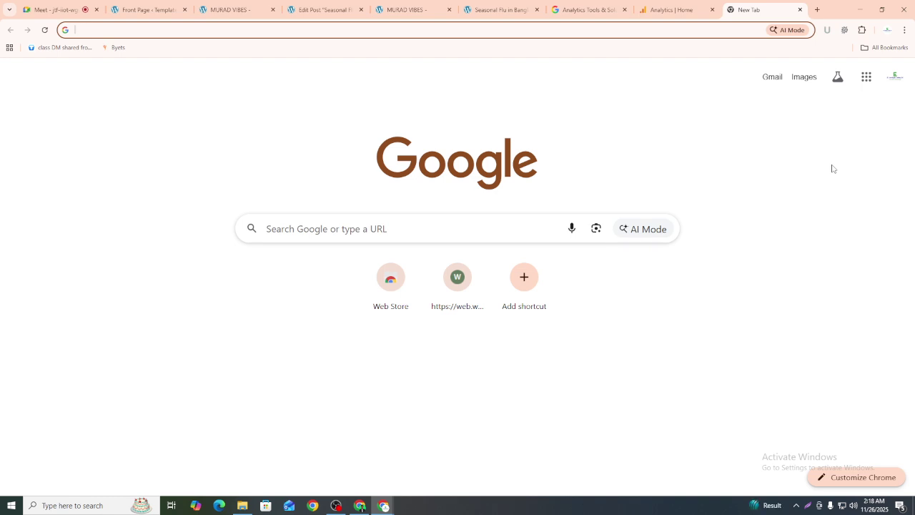
pyautogui.click(857, 9)
pyautogui.rightClick(498, 235)
pyautogui.click(539, 264)
pyautogui.rightClick(538, 265)
pyautogui.click(583, 297)
pyautogui.rightClick(499, 219)
pyautogui.click(539, 252)
pyautogui.rightClick(539, 252)
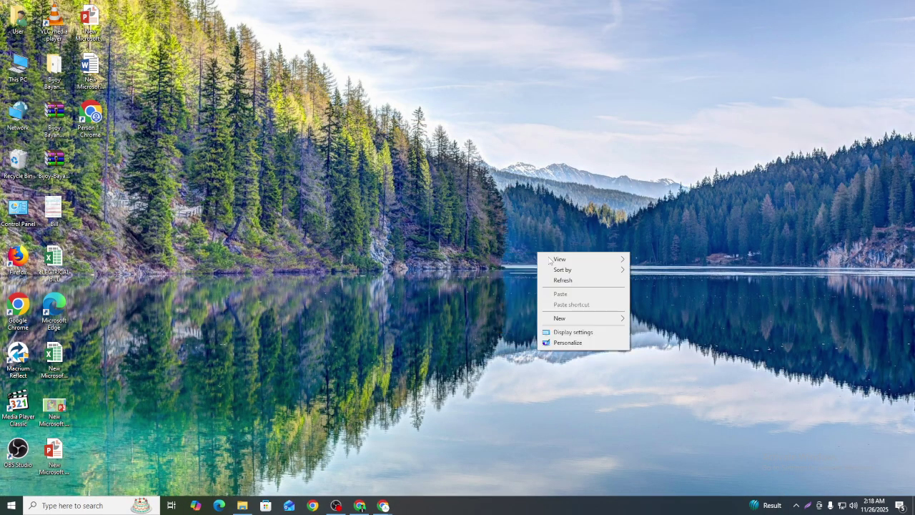
pyautogui.click(561, 279)
pyautogui.press('super+r')
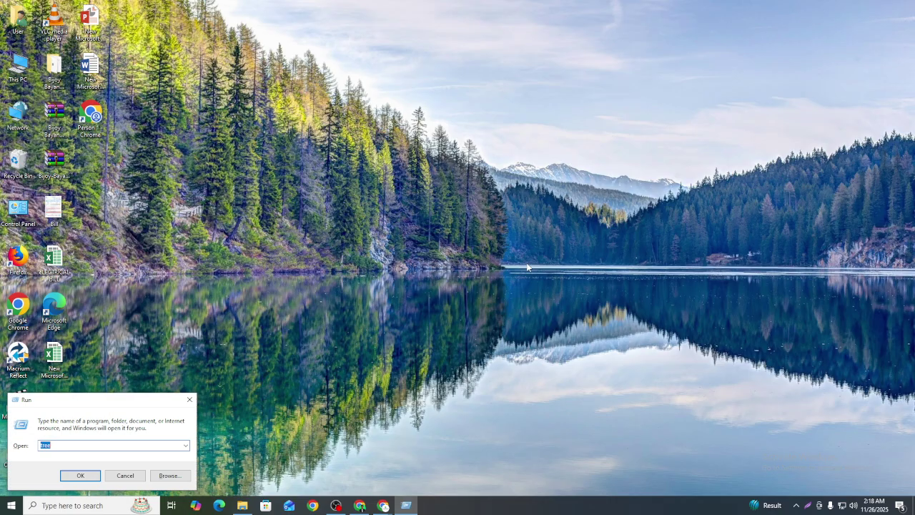
pyautogui.press('Escape')
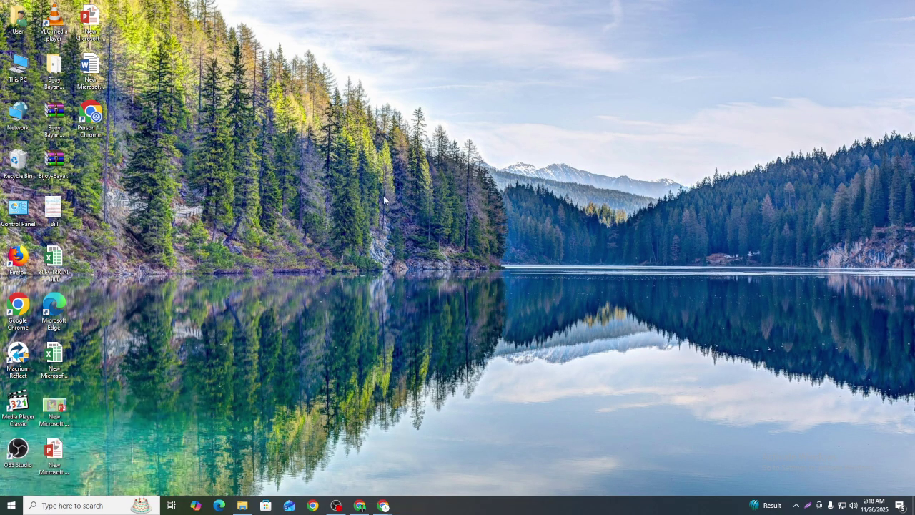
pyautogui.rightClick(368, 151)
pyautogui.rightClick(414, 179)
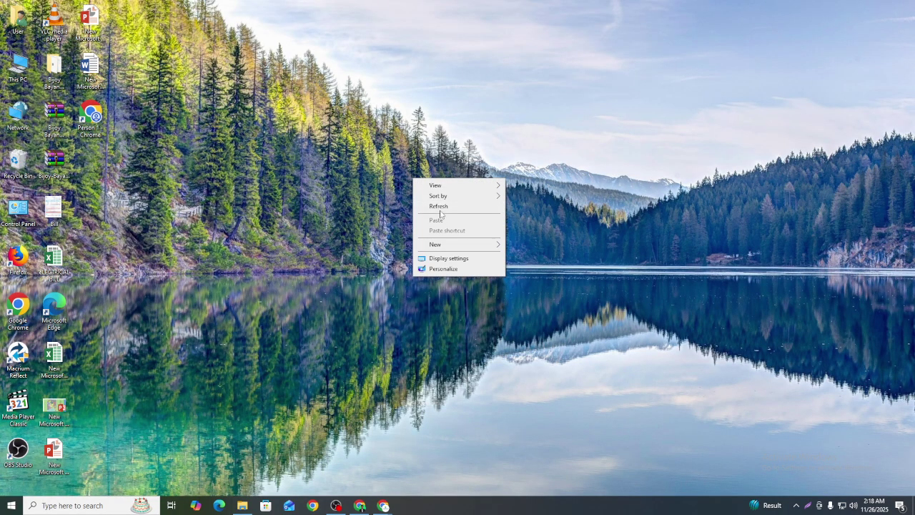
pyautogui.click(440, 207)
pyautogui.press('super+r')
pyautogui.press('Escape')
pyautogui.rightClick(392, 152)
pyautogui.click(393, 171)
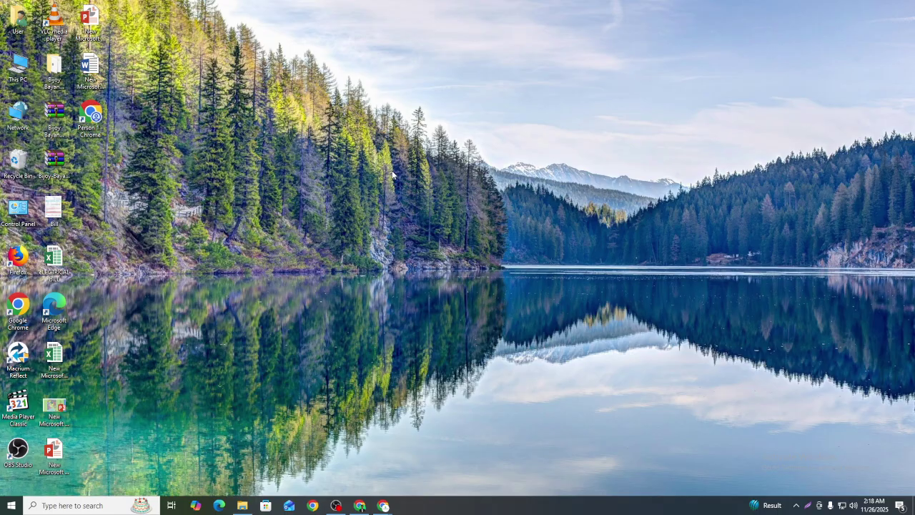
pyautogui.press('super+r')
pyautogui.press('Escape')
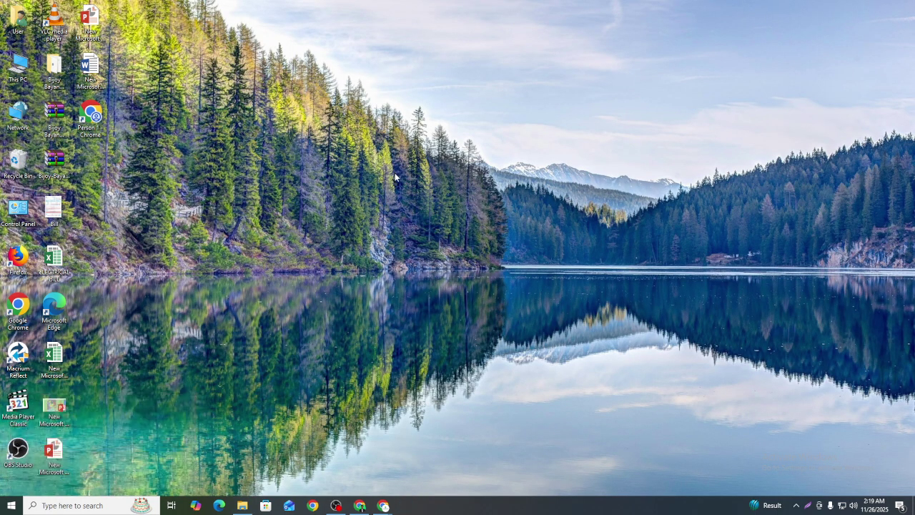